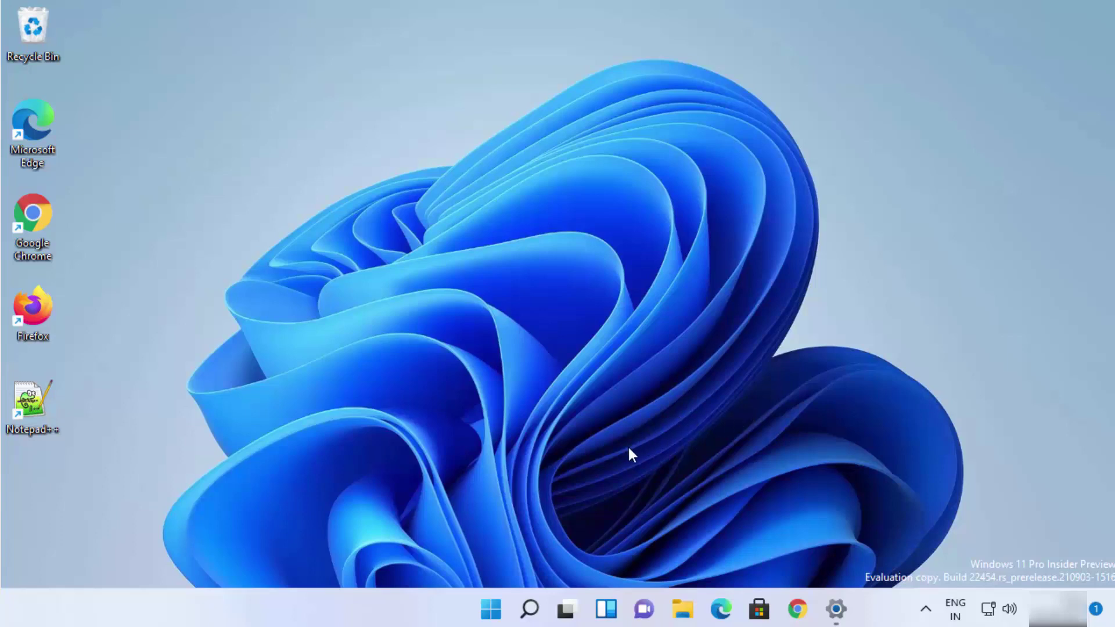
Search Windows for the Snipping Tool and open the app.
click(529, 609)
text(sn)
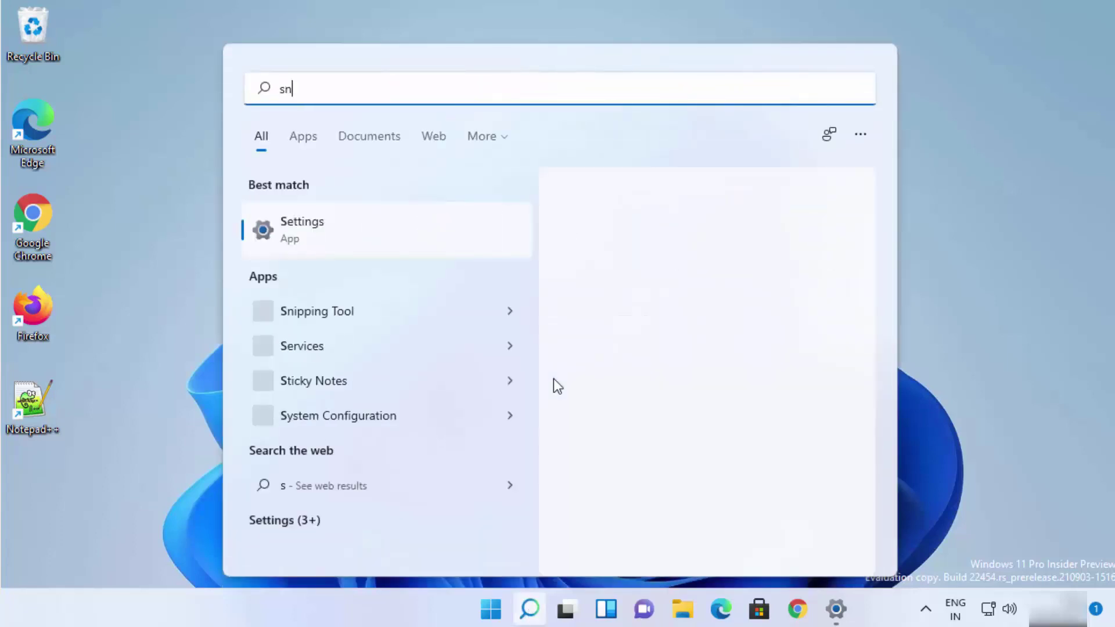
text(i)
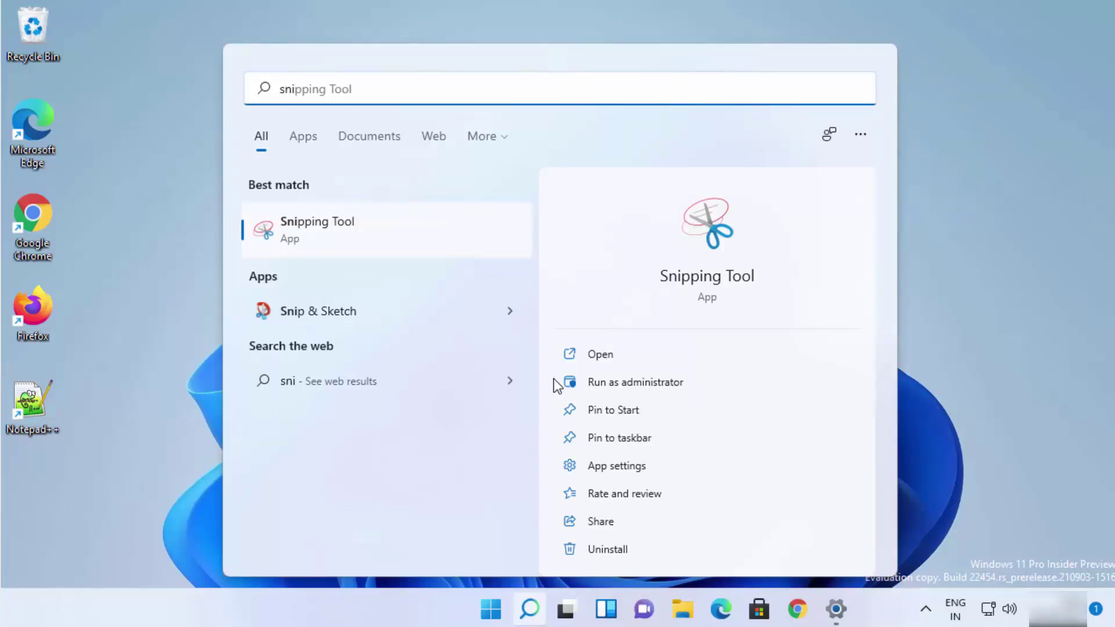
text(pp)
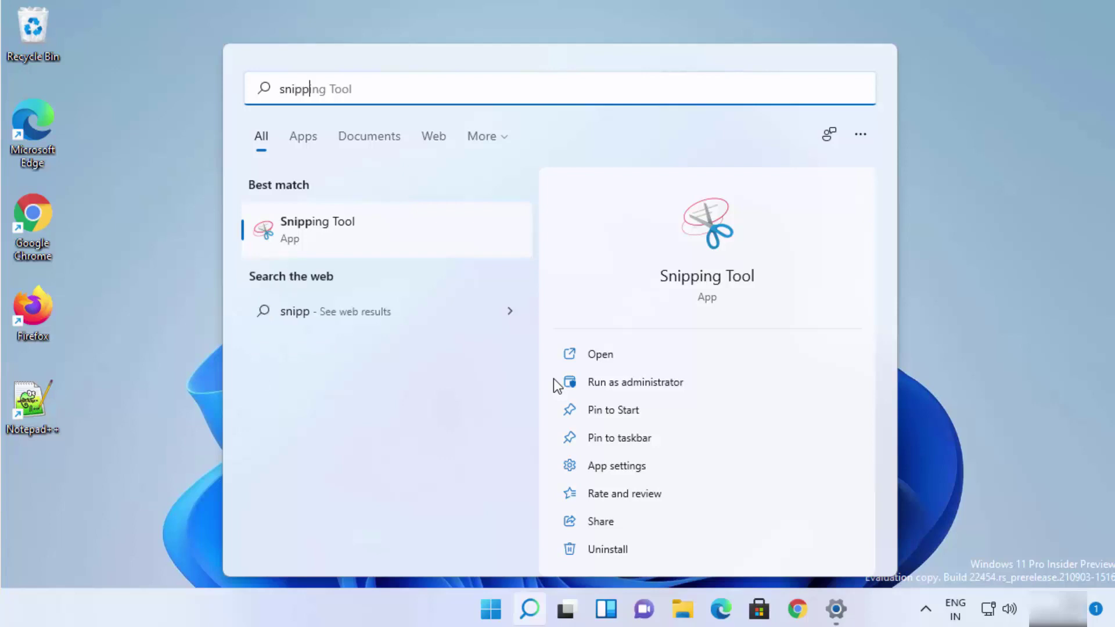
click(347, 233)
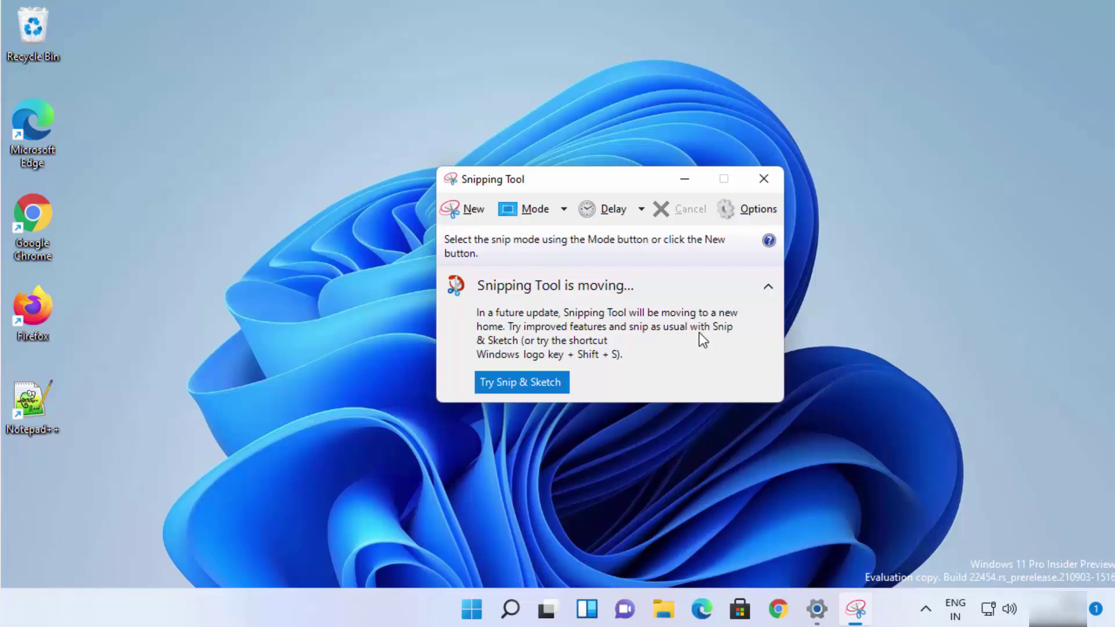
click(882, 373)
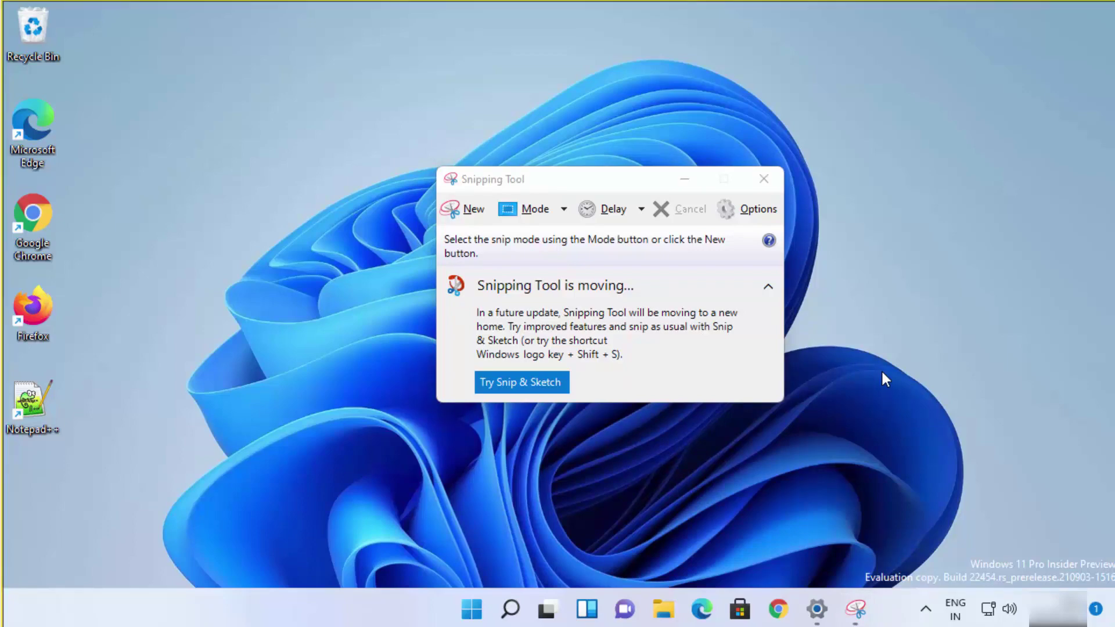
key(super+shift+s)
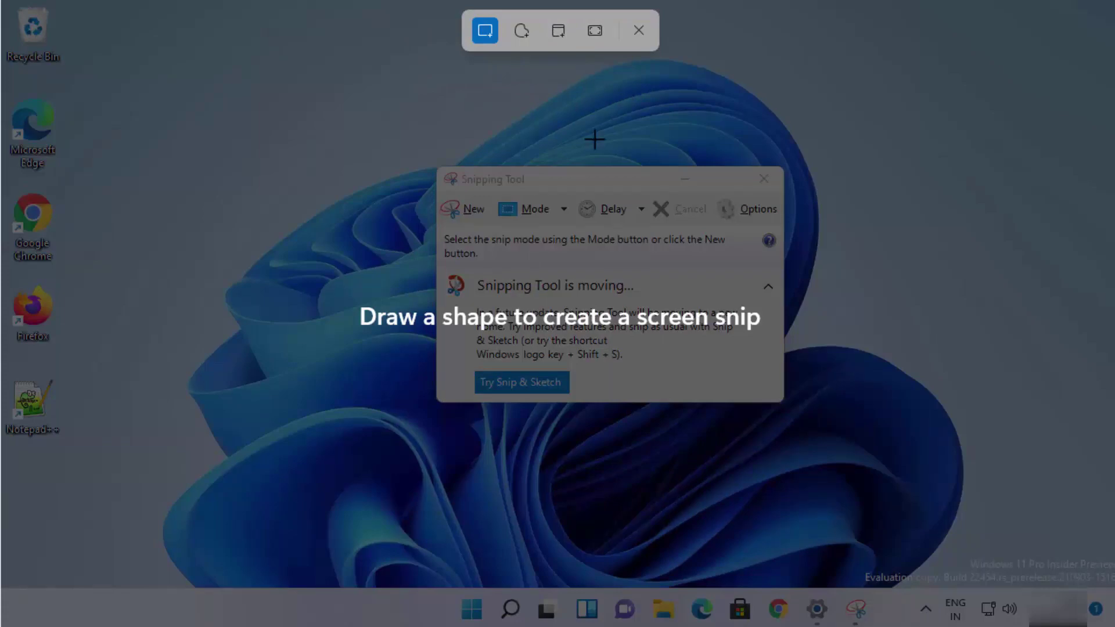
click(638, 31)
Search Windows for "snip and", open Snip & Sketch, and move its window to the middle of the desktop.
click(510, 608)
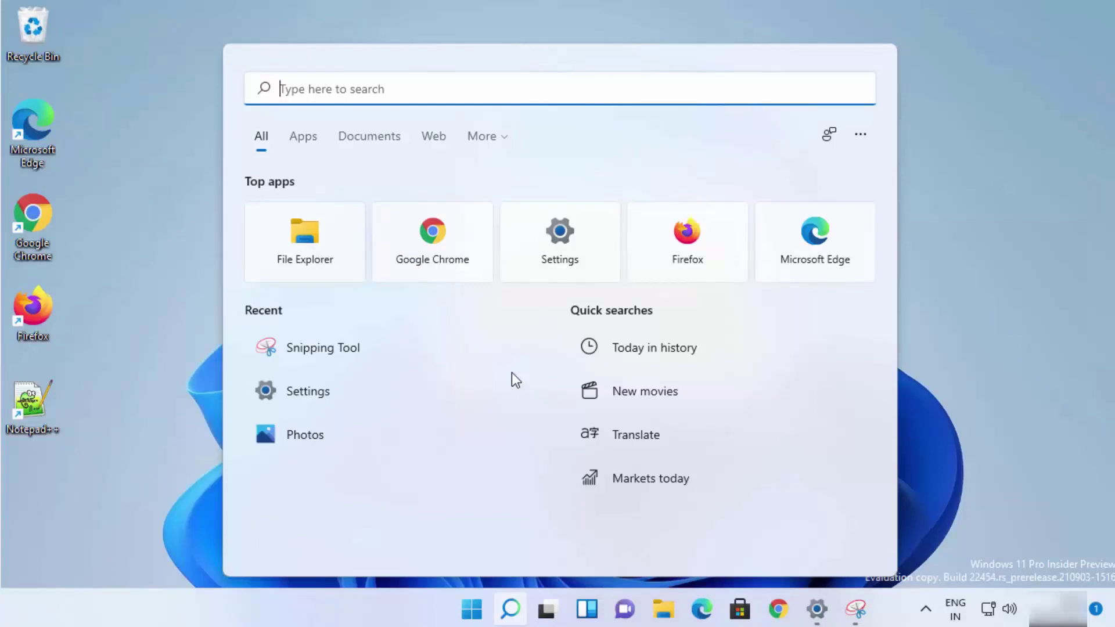
text(snip)
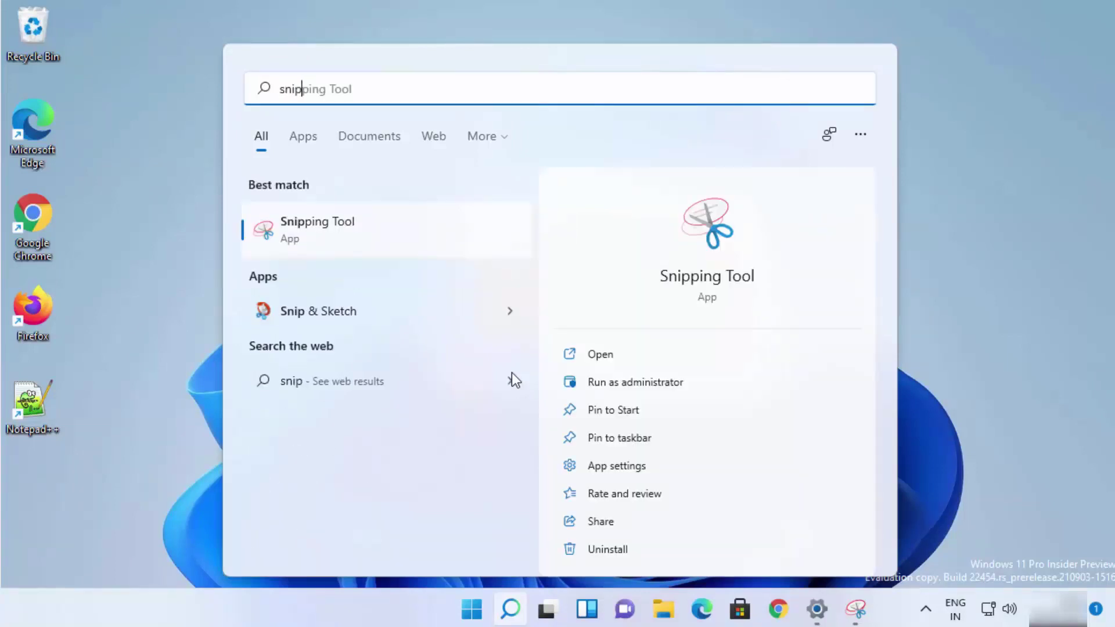
text( and)
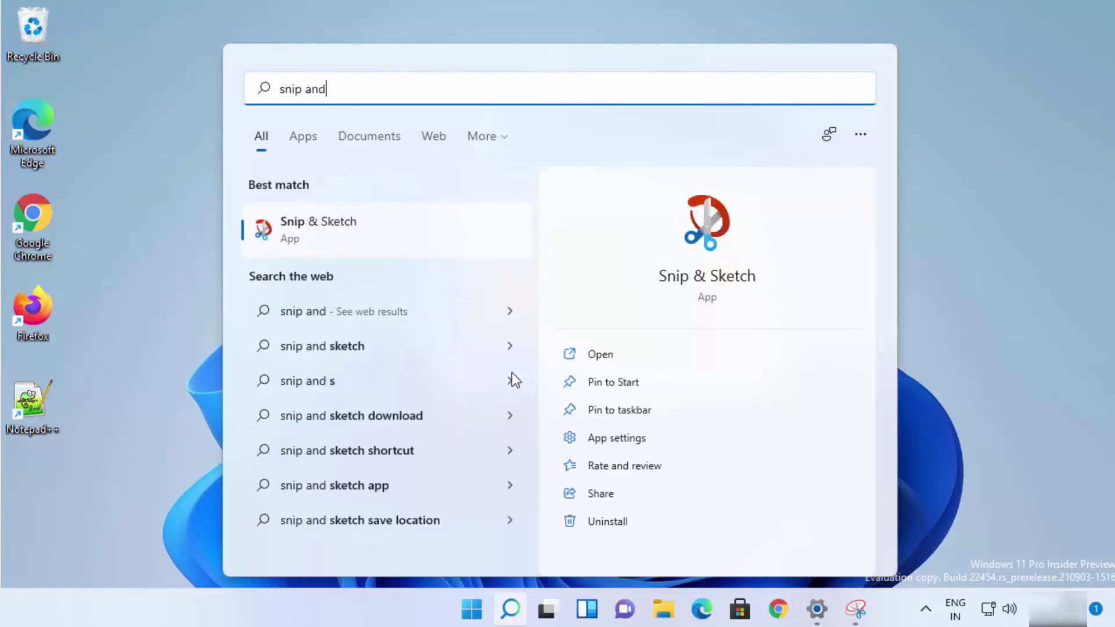
click(317, 233)
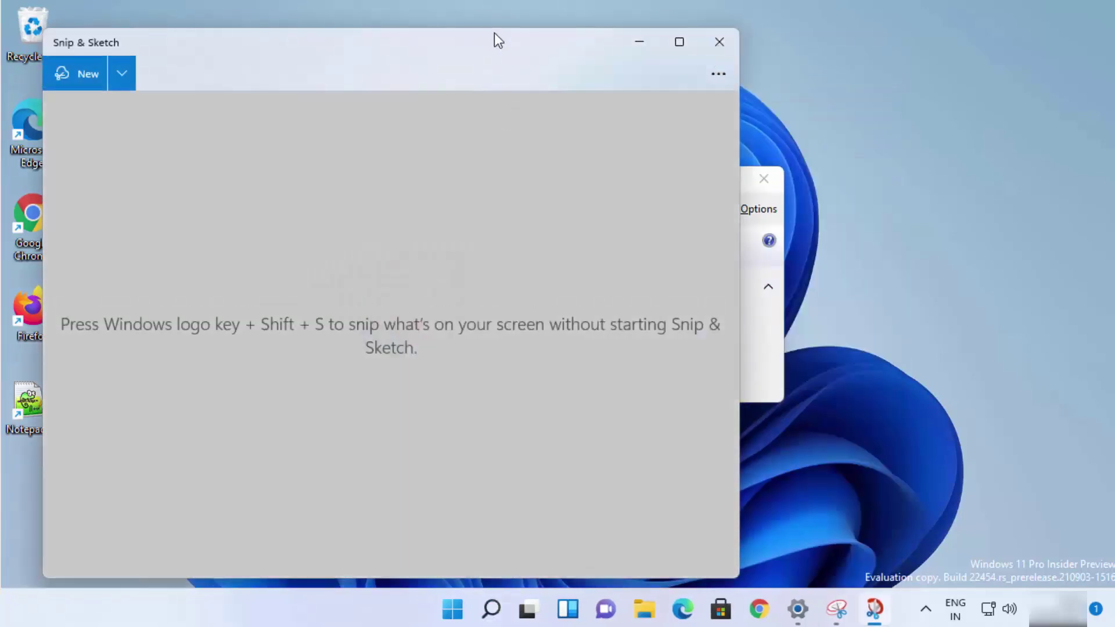
drag(473, 41, 631, 36)
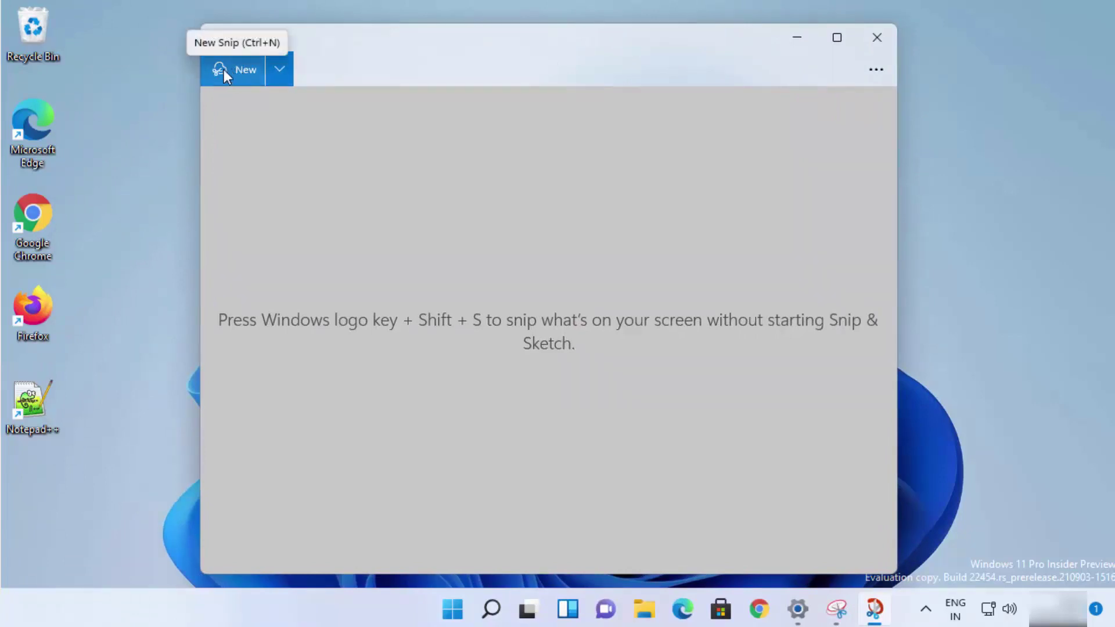
Check the delayed snip options, then capture a window snip of the Snipping Tool window.
click(278, 72)
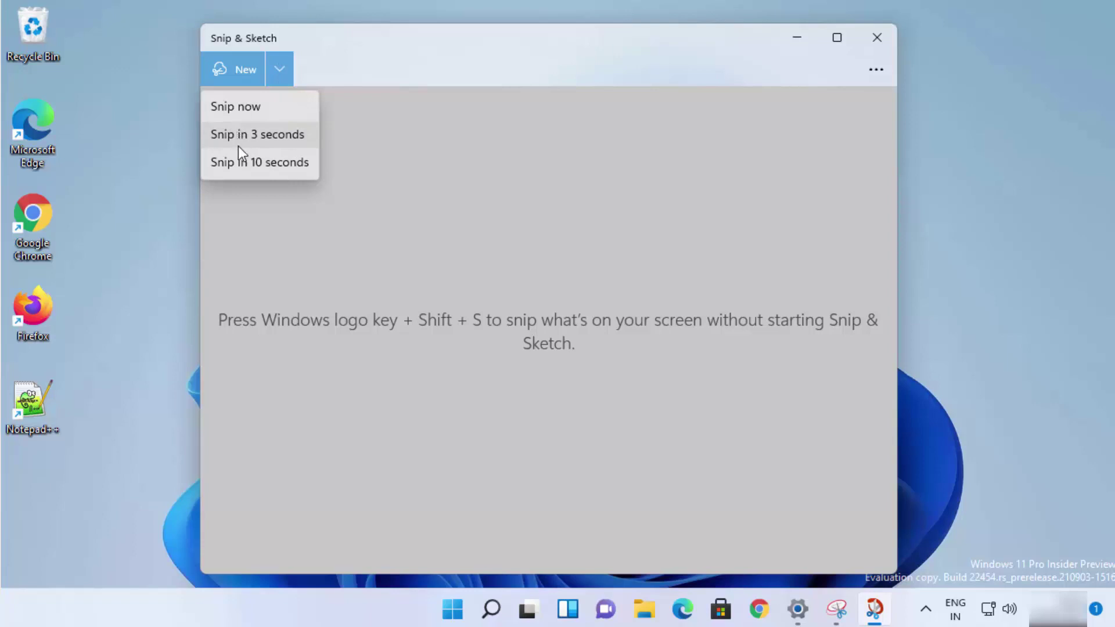
click(361, 136)
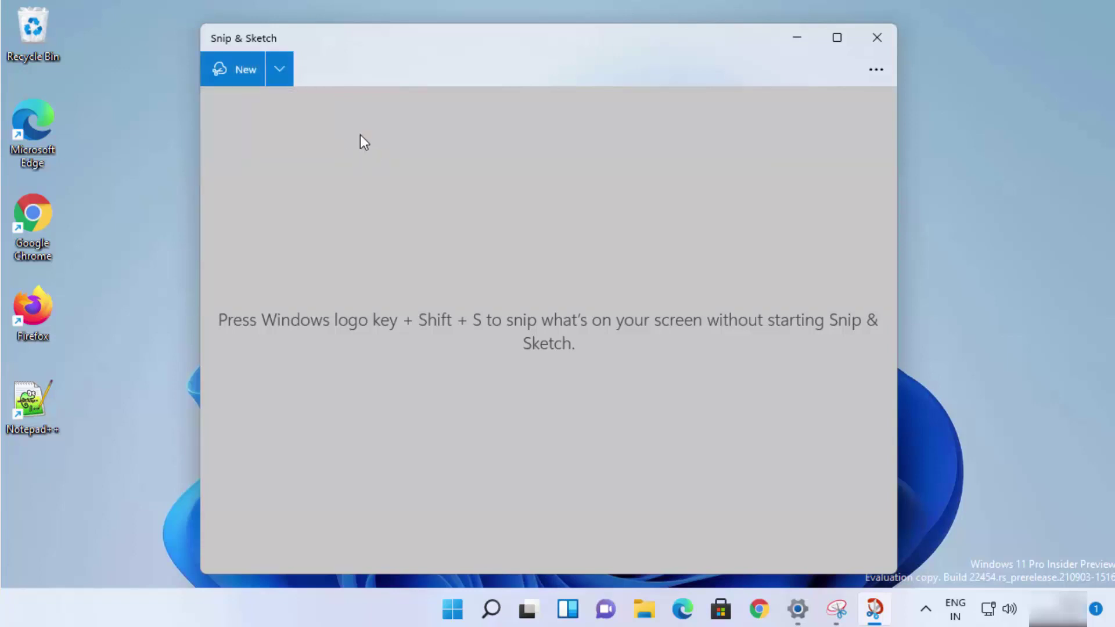
click(229, 72)
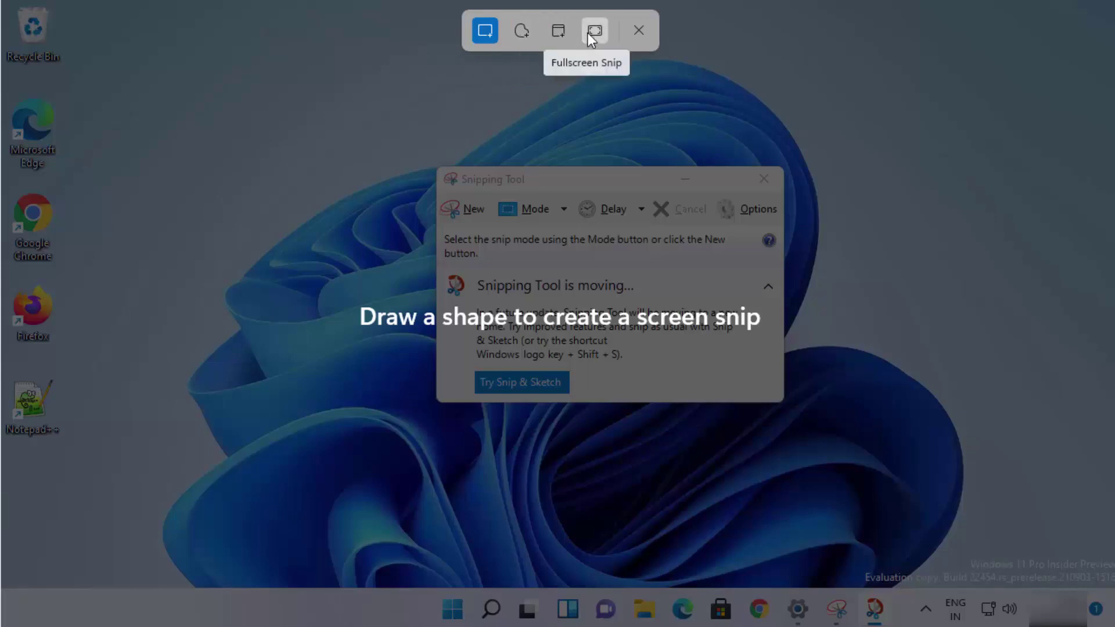
click(562, 32)
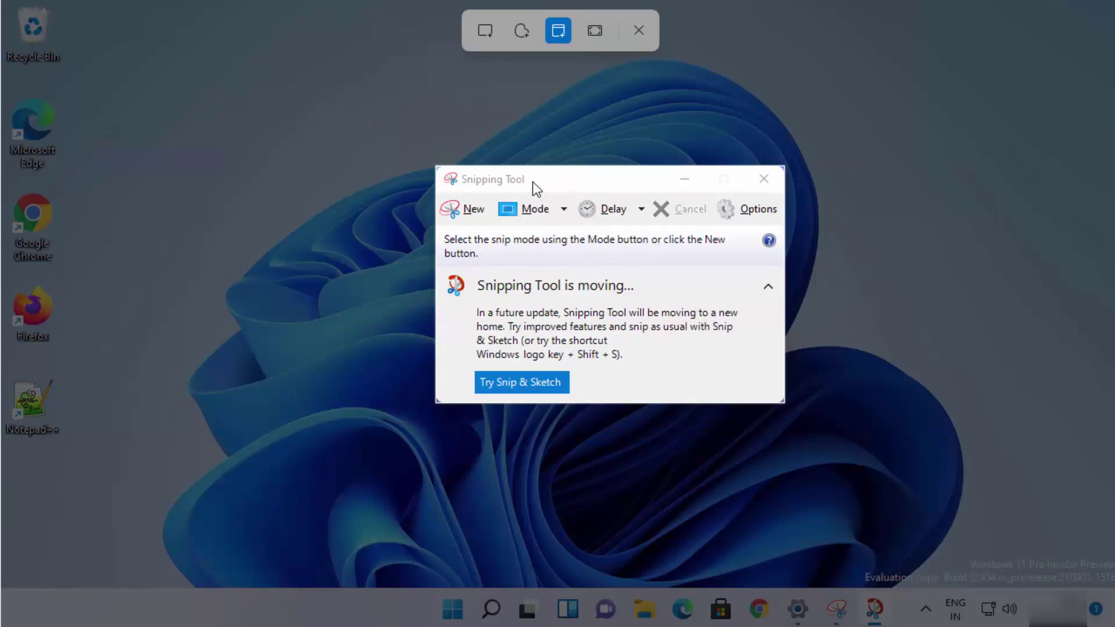
key(Escape)
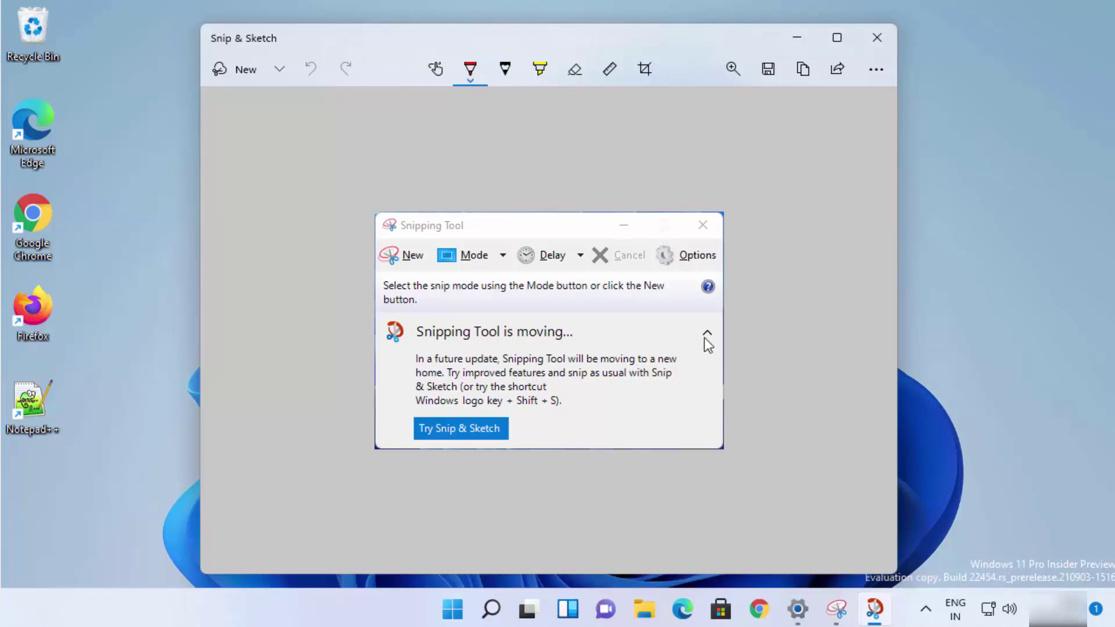
Underline Mode with the red pen and Delay with the pencil, and highlight the heading "Snipping Tool is moving..." in yellow.
click(798, 609)
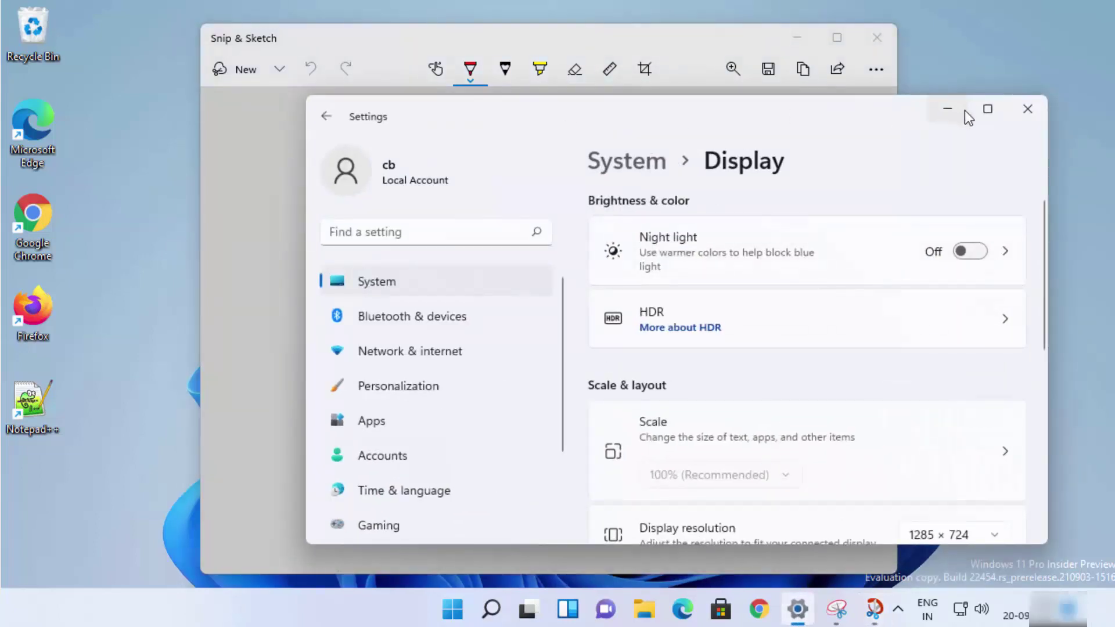
click(943, 109)
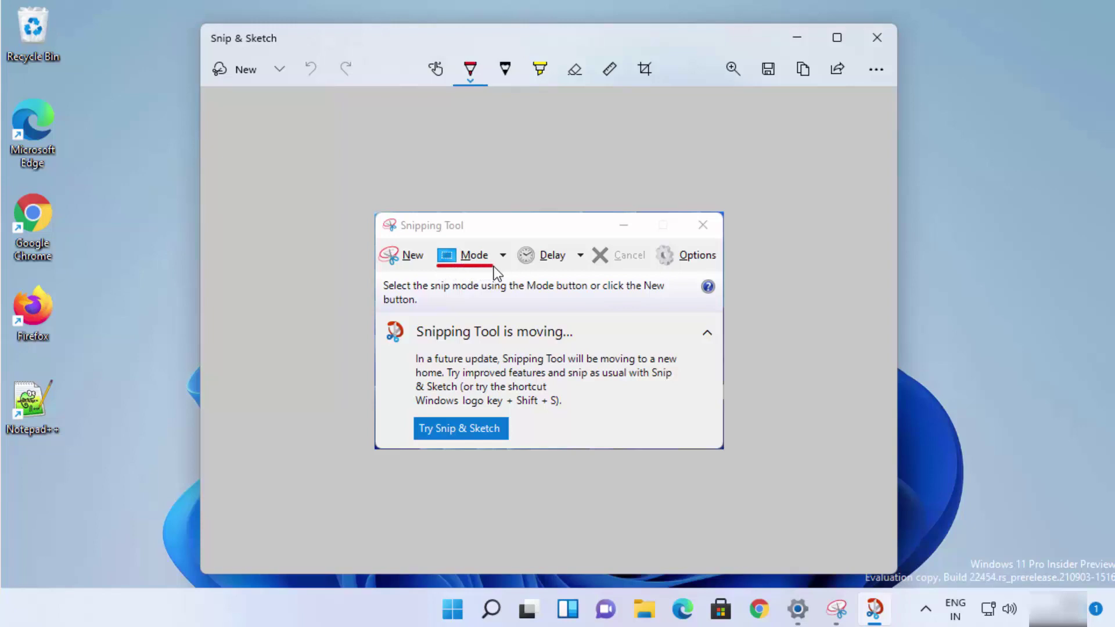
click(506, 71)
click(540, 70)
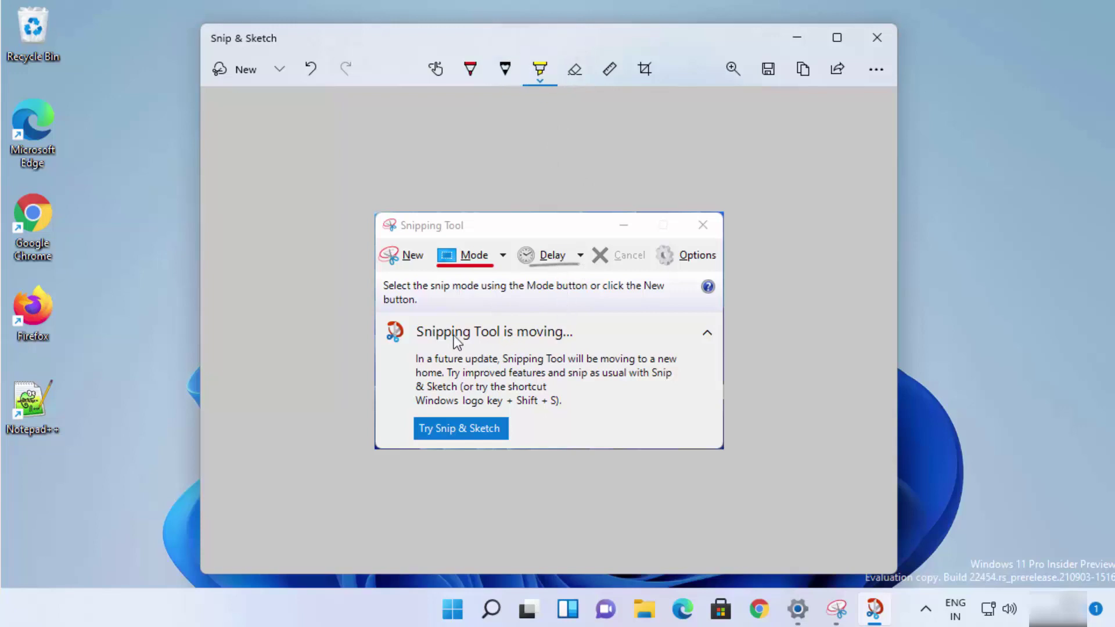
drag(416, 331, 574, 332)
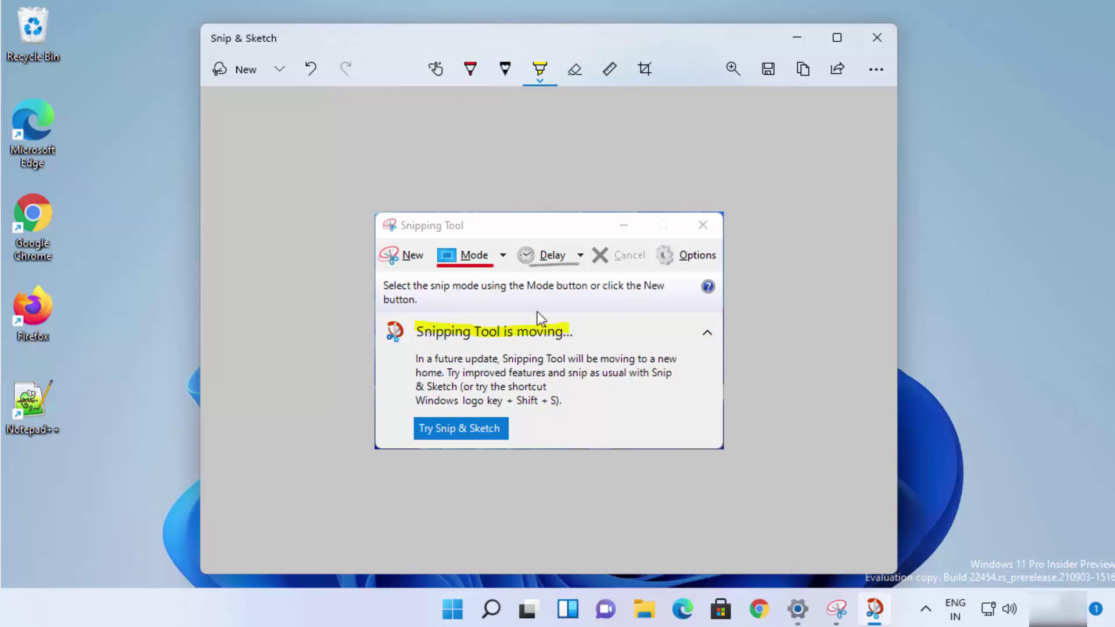
Erase all ink annotations from the snip.
click(576, 65)
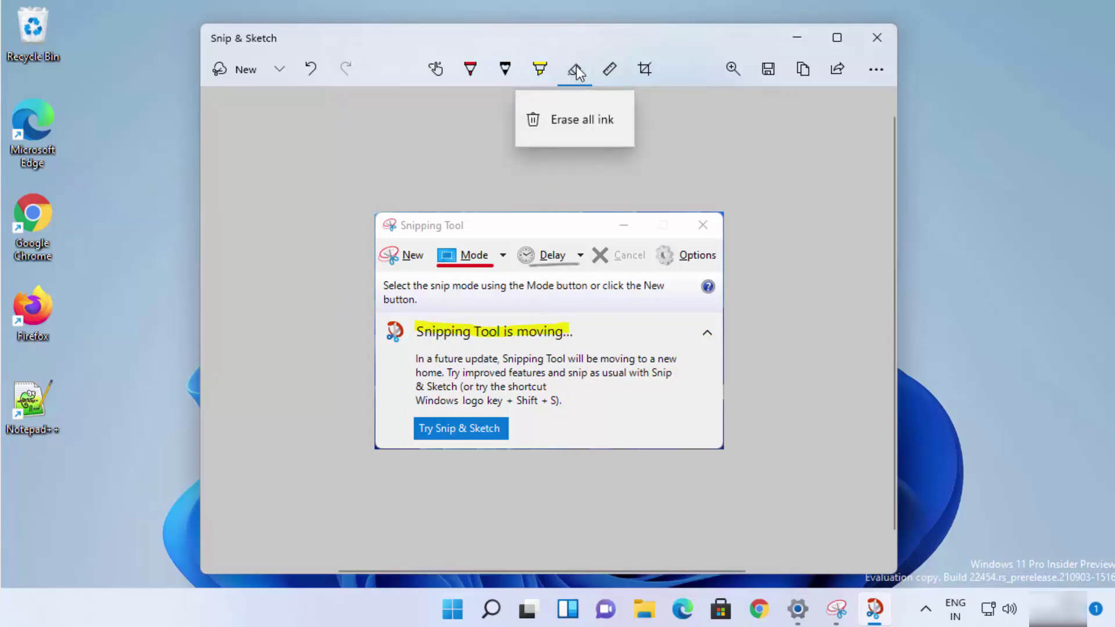
click(566, 123)
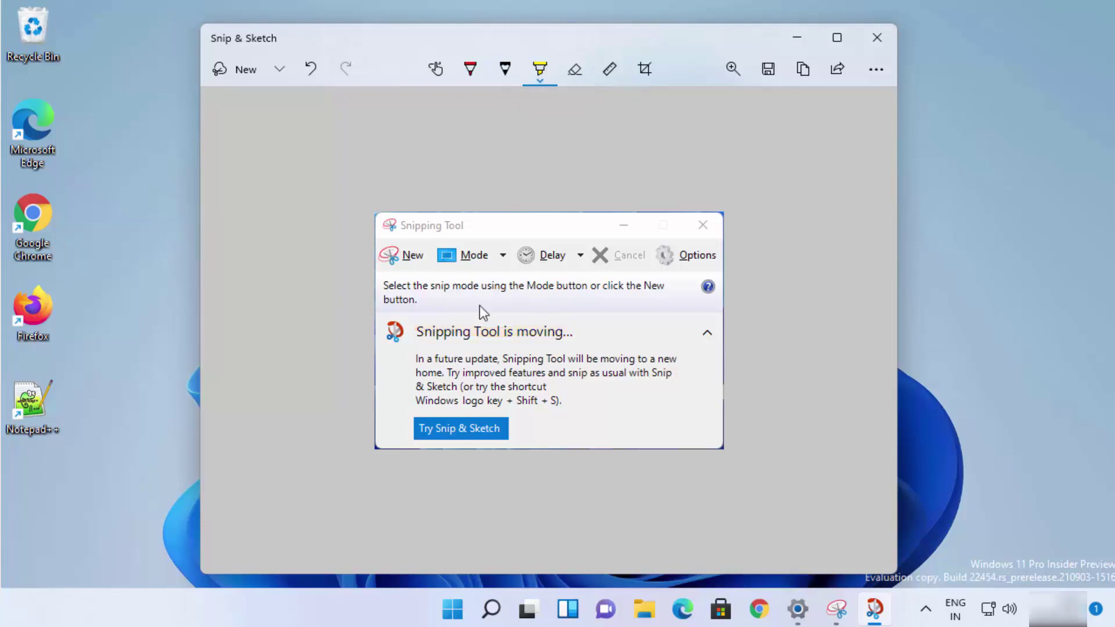
Show the ruler over the snip and draw a straight pencil line along its upper edge.
click(607, 79)
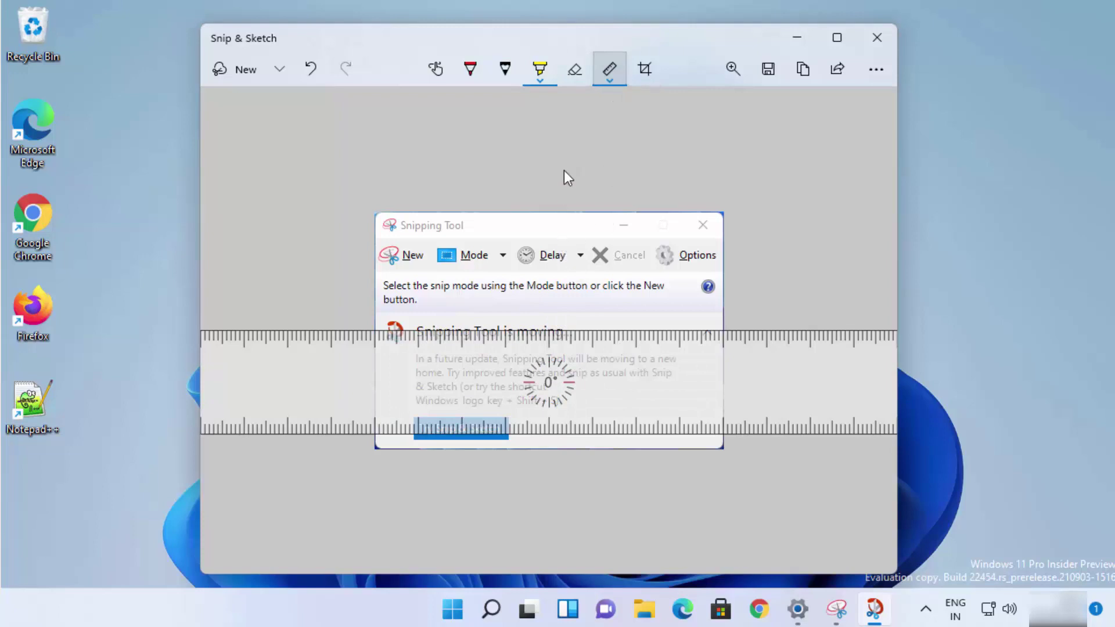
click(506, 74)
drag(475, 329, 573, 327)
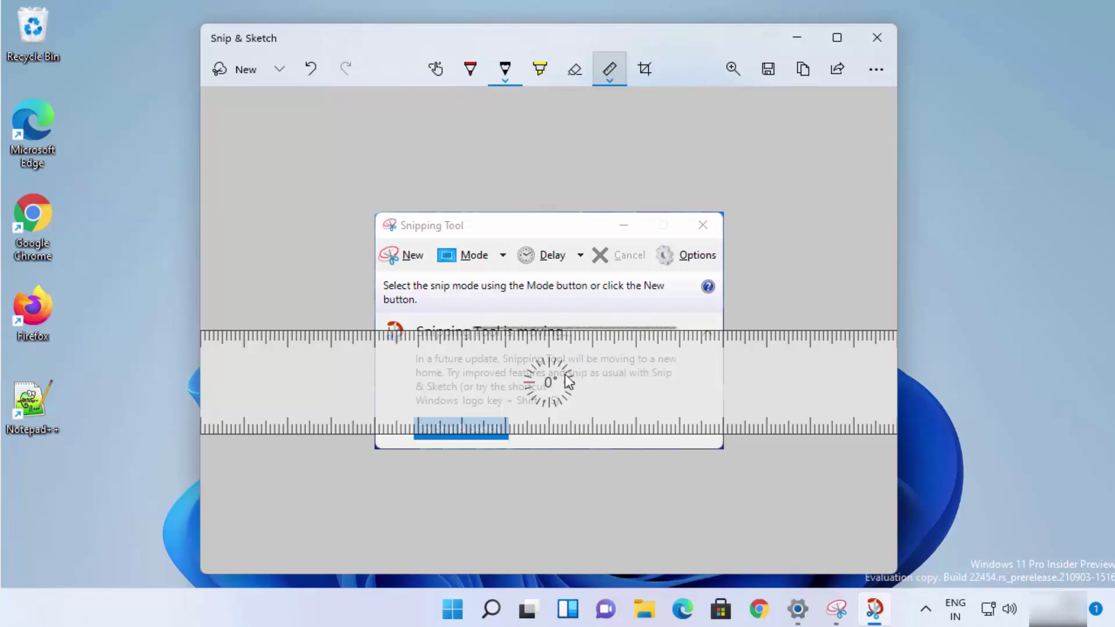
Display the protractor over the snip, then switch back to the ruler and hide it.
click(610, 73)
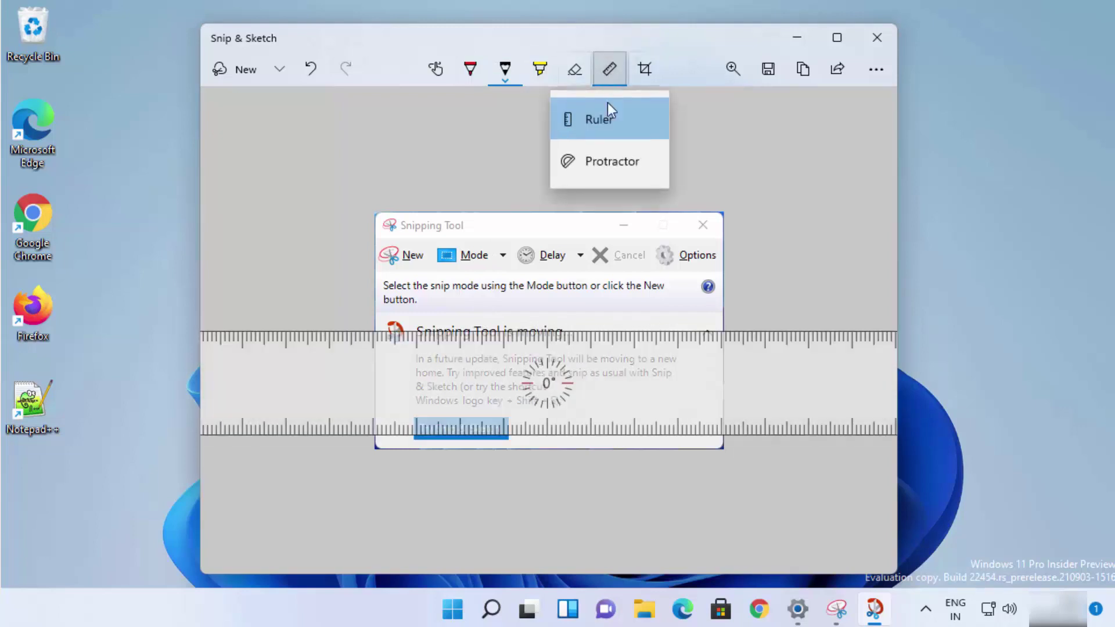
click(610, 167)
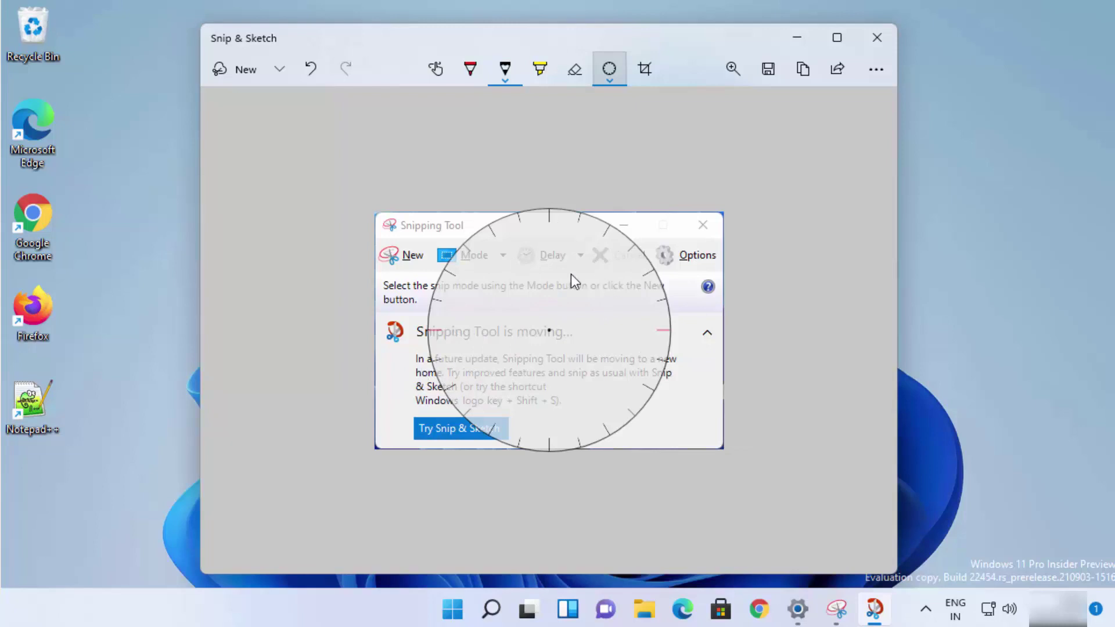
click(601, 63)
click(613, 76)
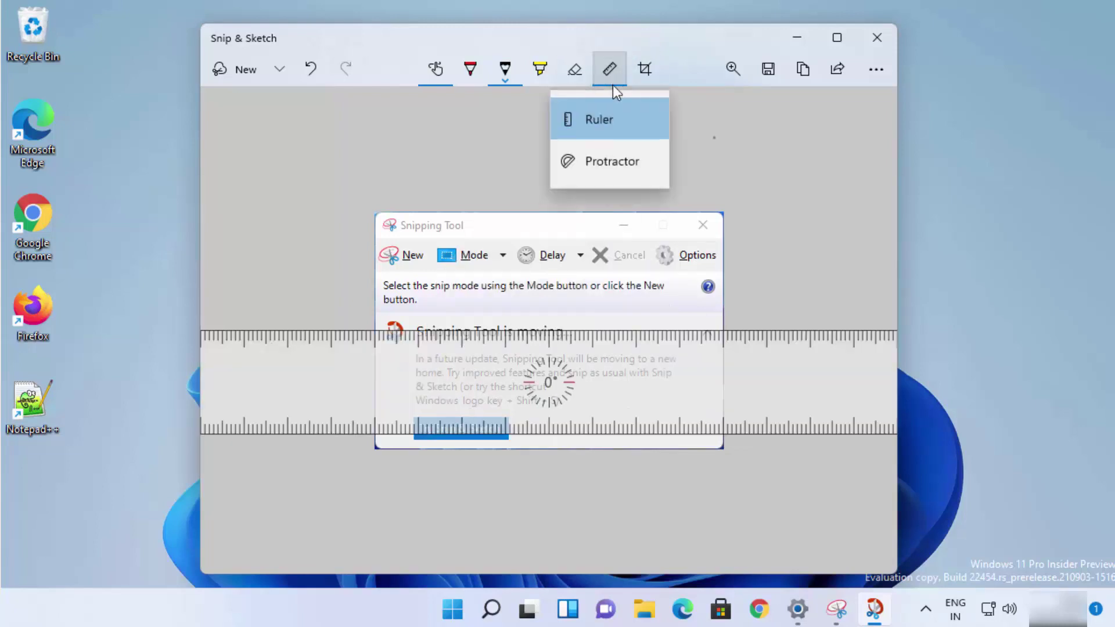
click(598, 121)
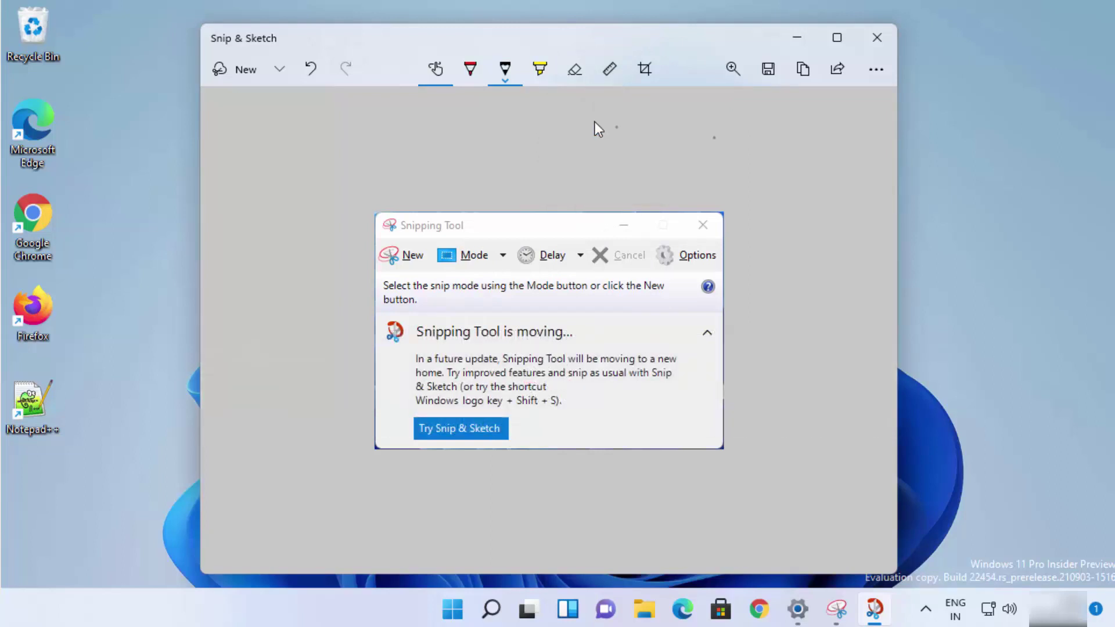
Crop the snip slightly inside its edges and apply the crop.
click(646, 72)
drag(727, 207, 726, 212)
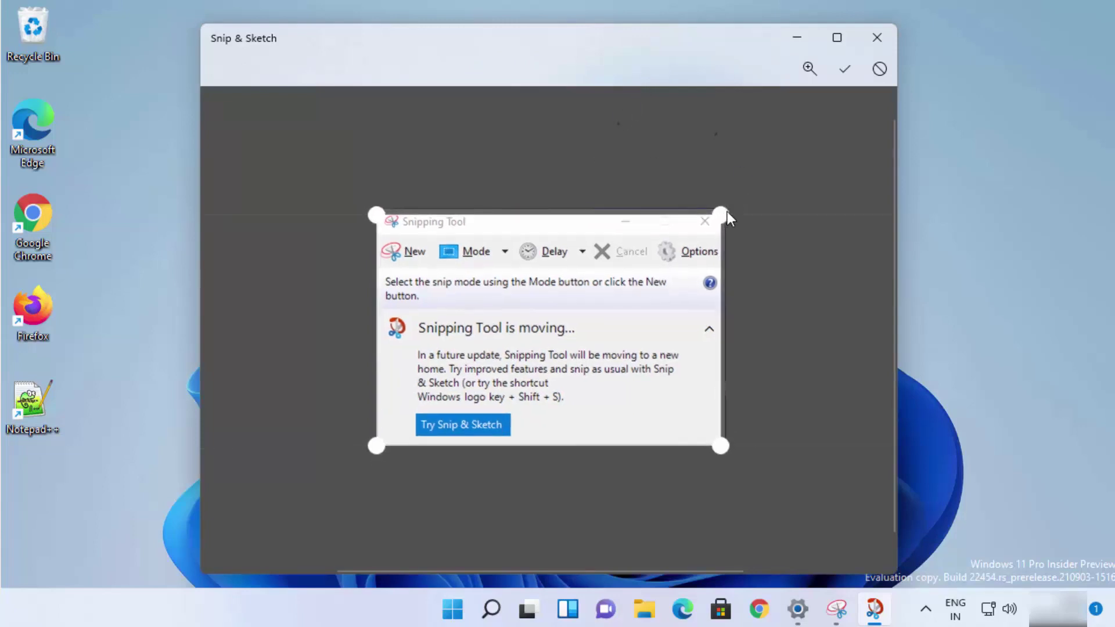
click(841, 75)
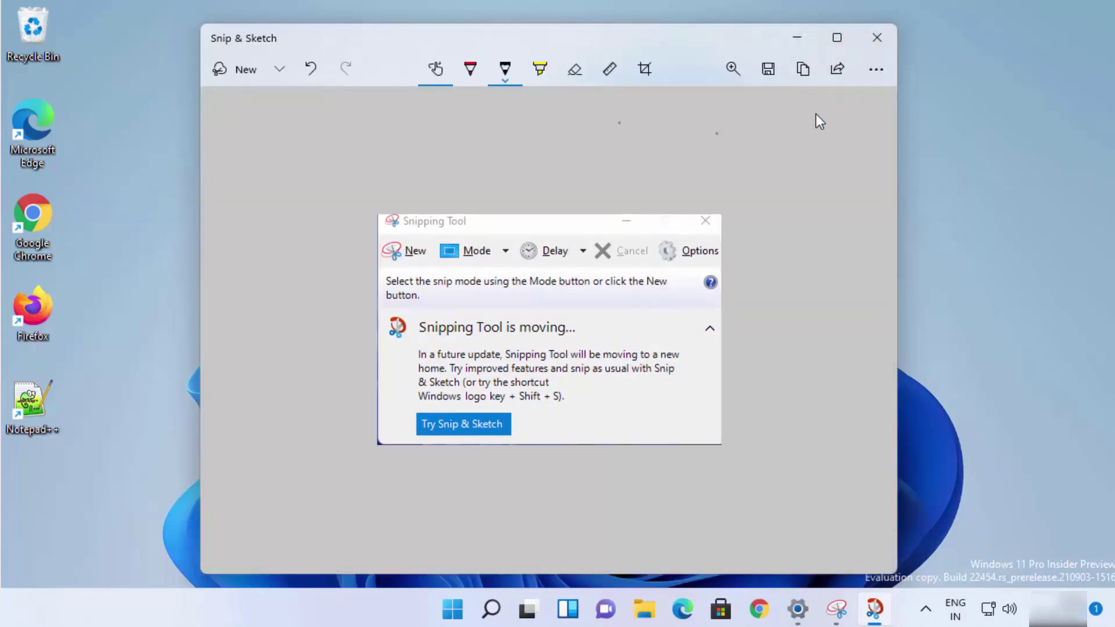
click(768, 69)
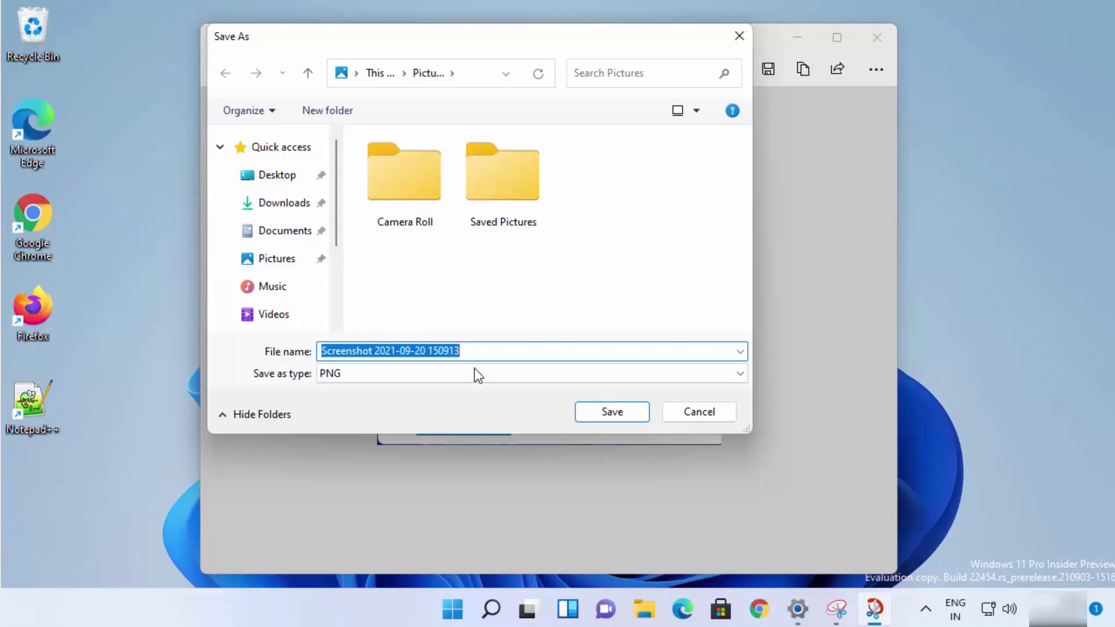
click(438, 372)
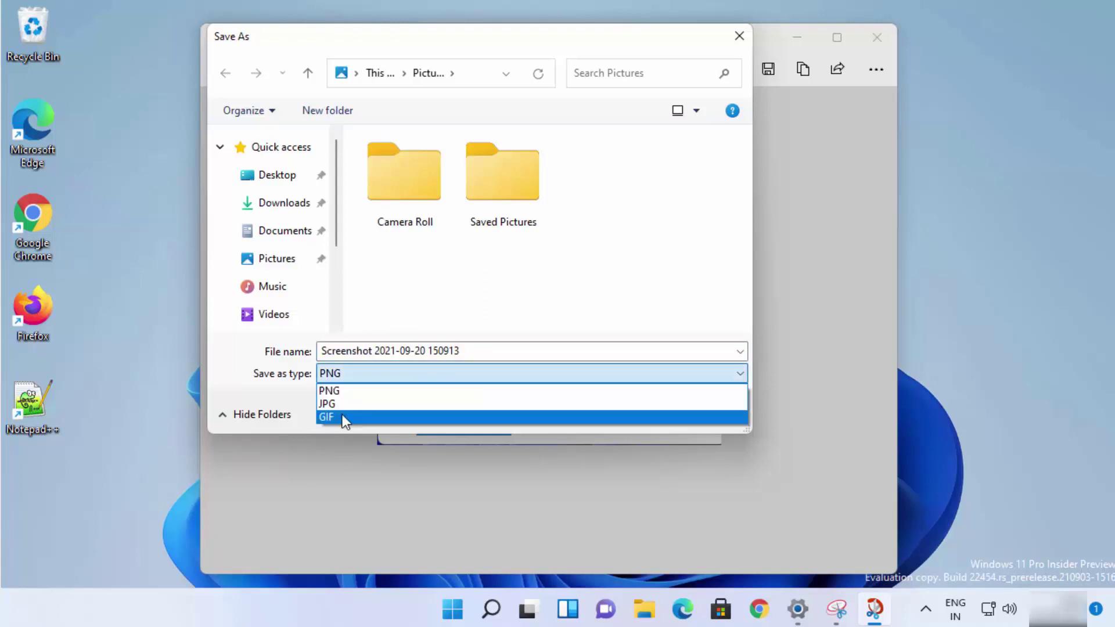
click(351, 429)
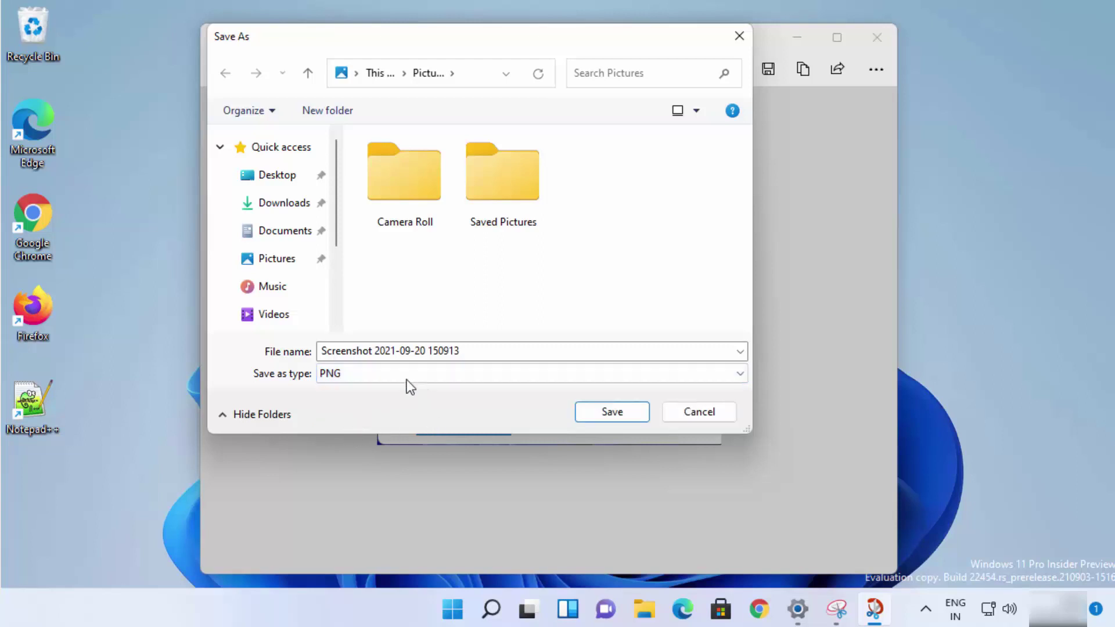
click(594, 412)
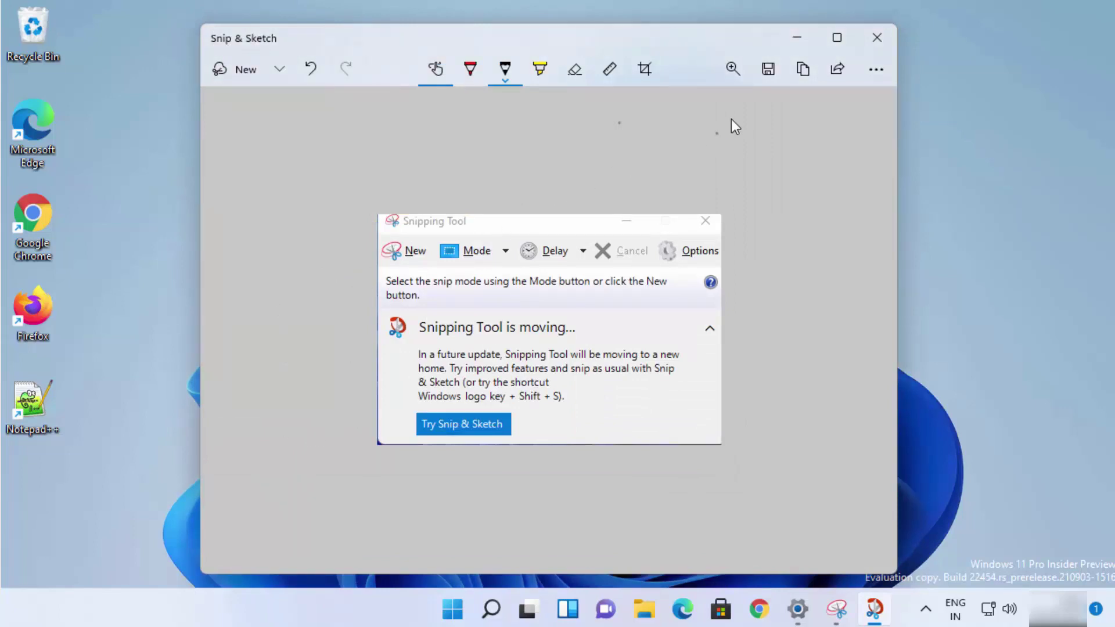
click(801, 80)
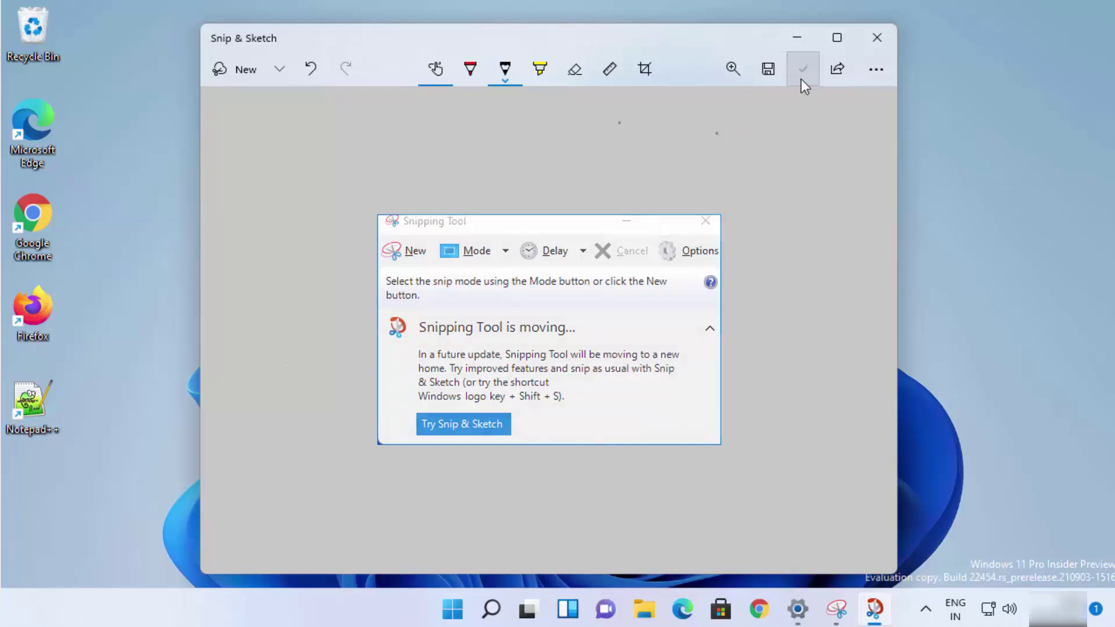
View the sharing options for the snip, dismiss them, and open the Snip & Sketch settings.
click(837, 72)
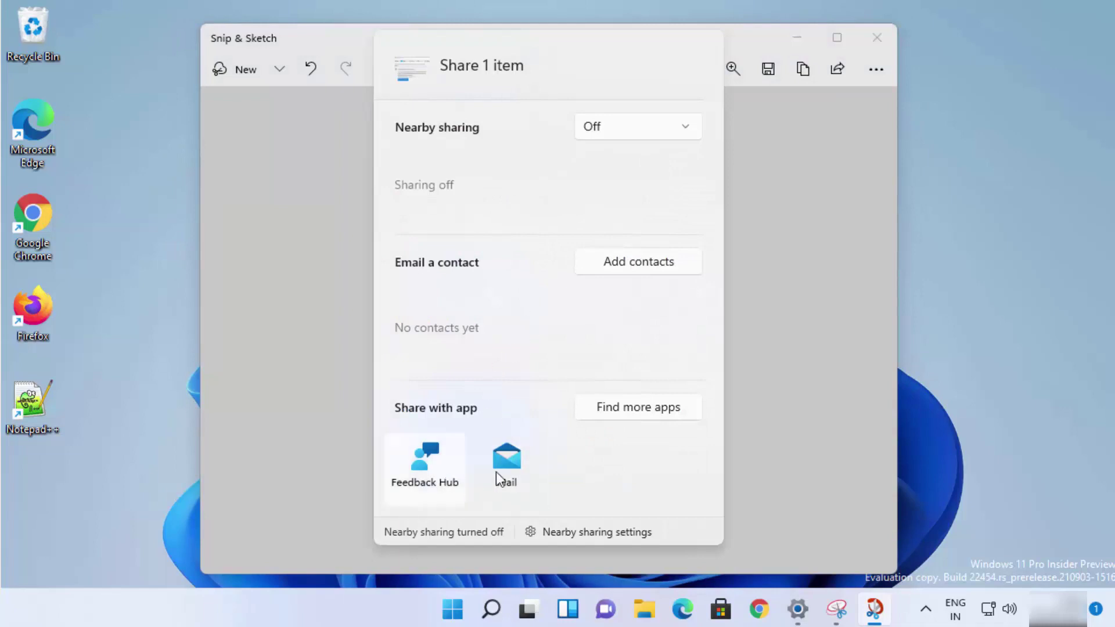
click(820, 217)
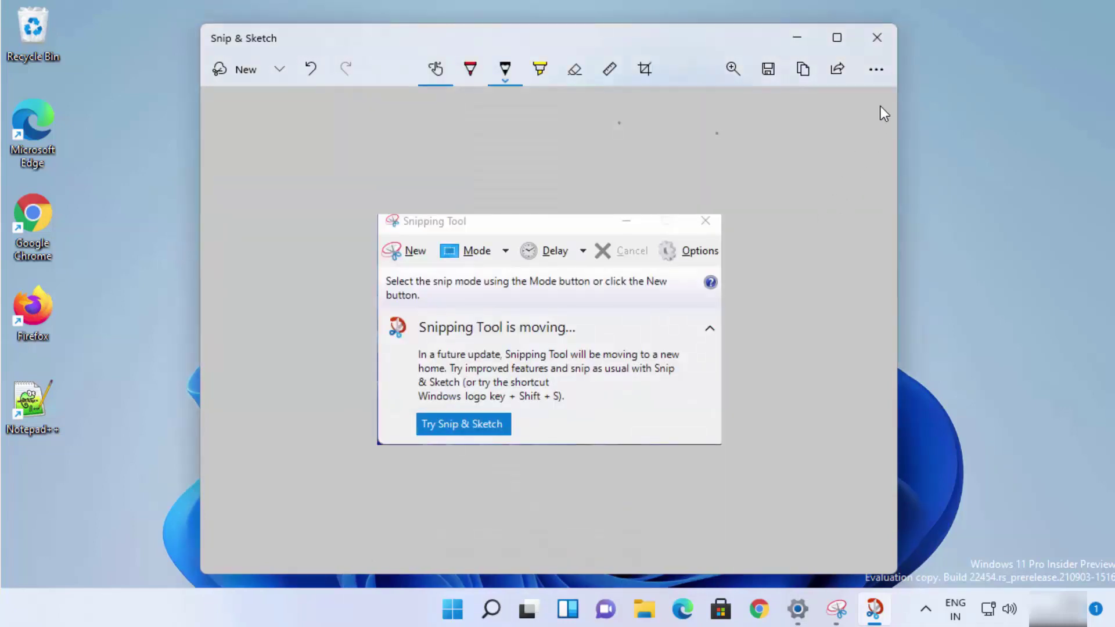
click(876, 70)
click(759, 215)
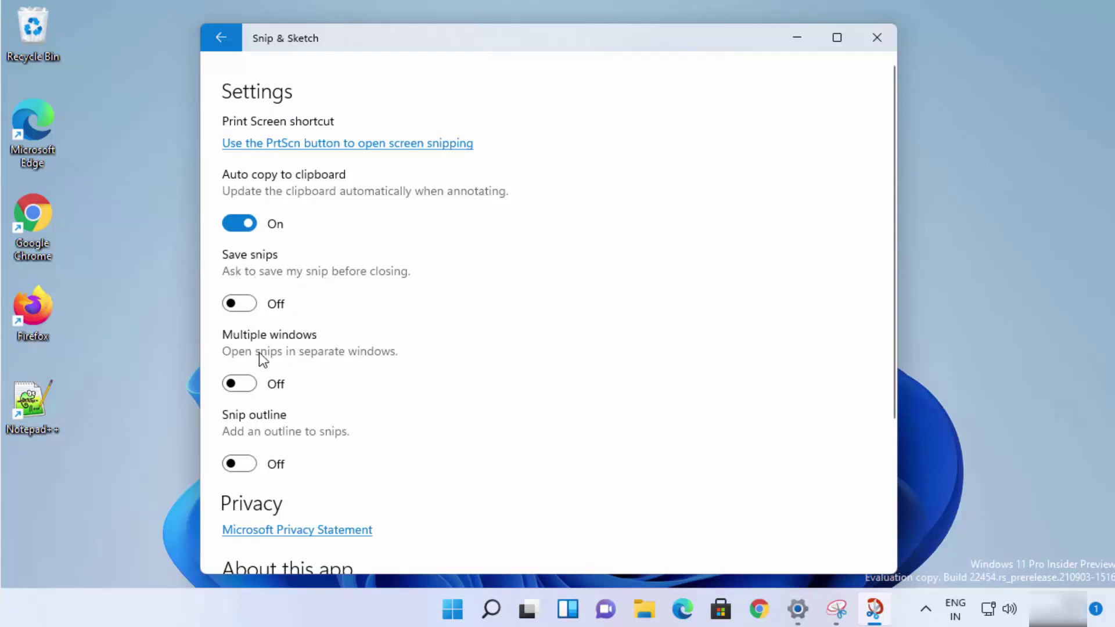
Turn on the snip outline, increase its thickness to preview it, and turn the outline off again.
scroll(252, 296, down, 3)
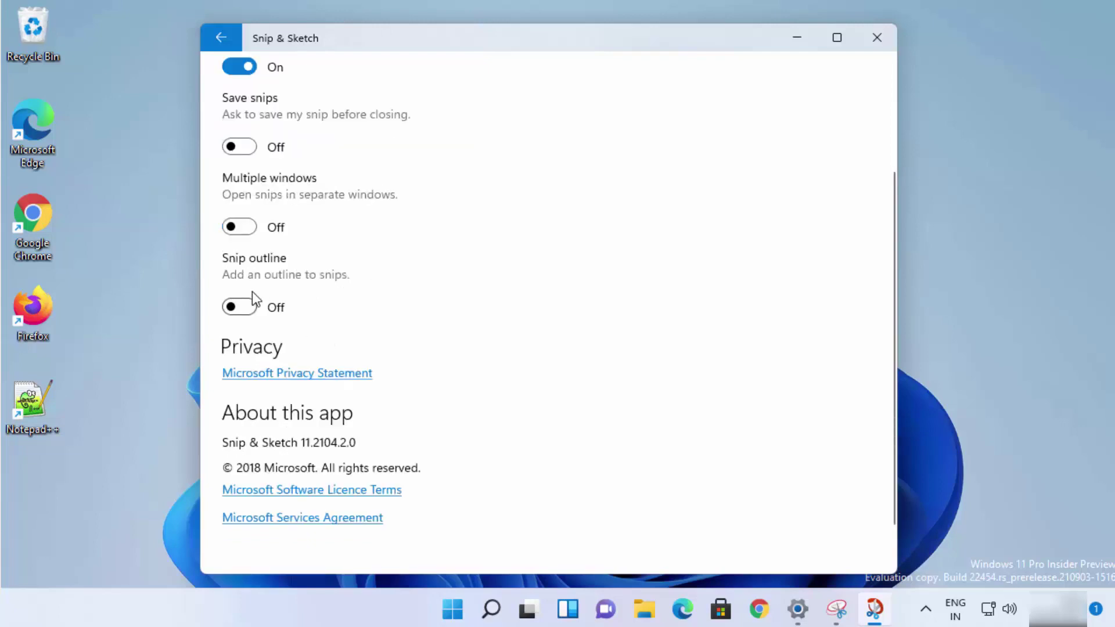
click(249, 306)
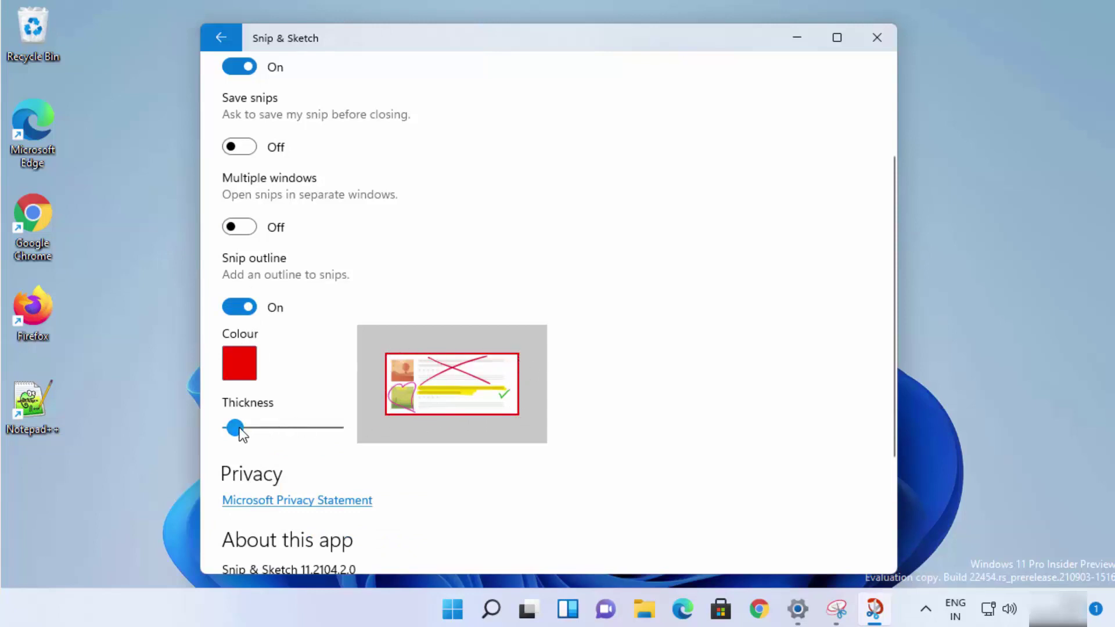
drag(239, 429, 267, 428)
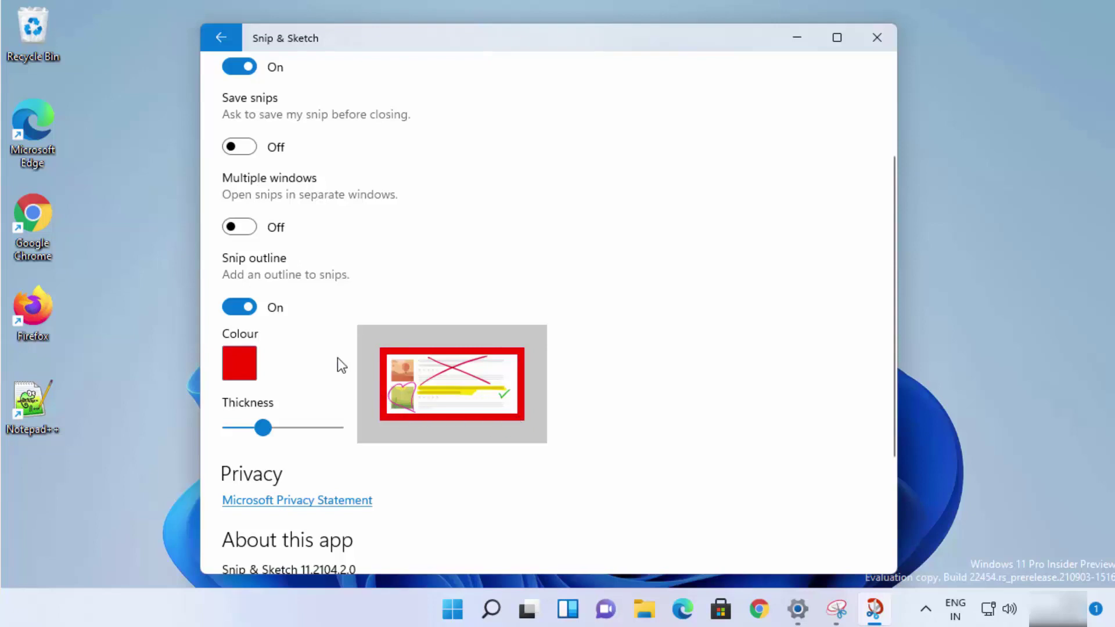
click(239, 307)
Switch to the Windows Settings keyboard accessibility page and enable using the Print screen button to open screen snipping.
scroll(320, 262, up, 3)
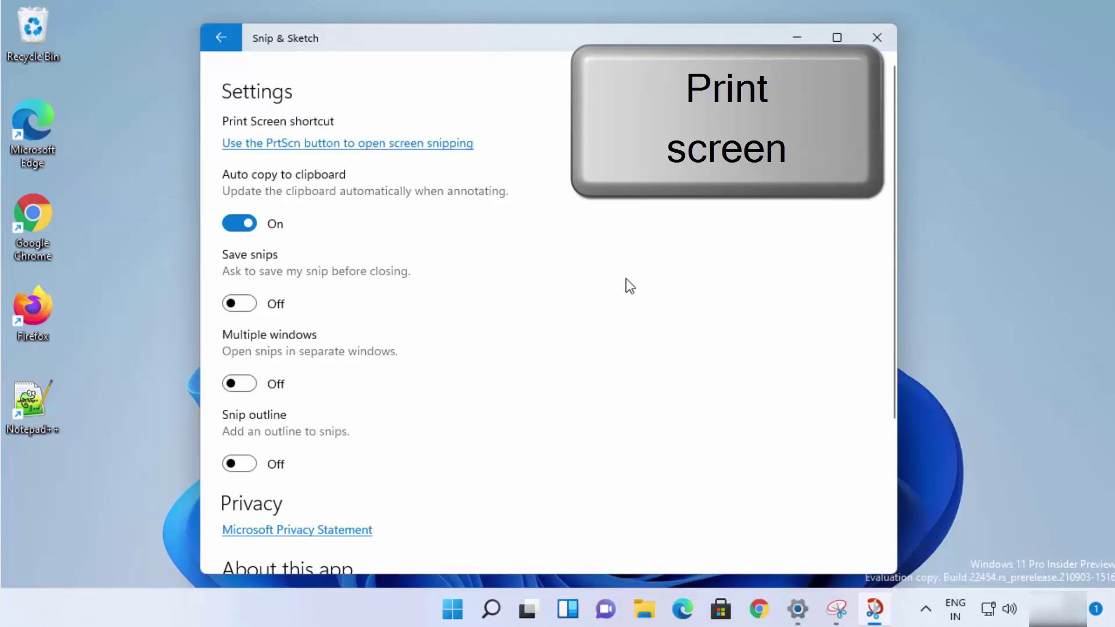
click(367, 145)
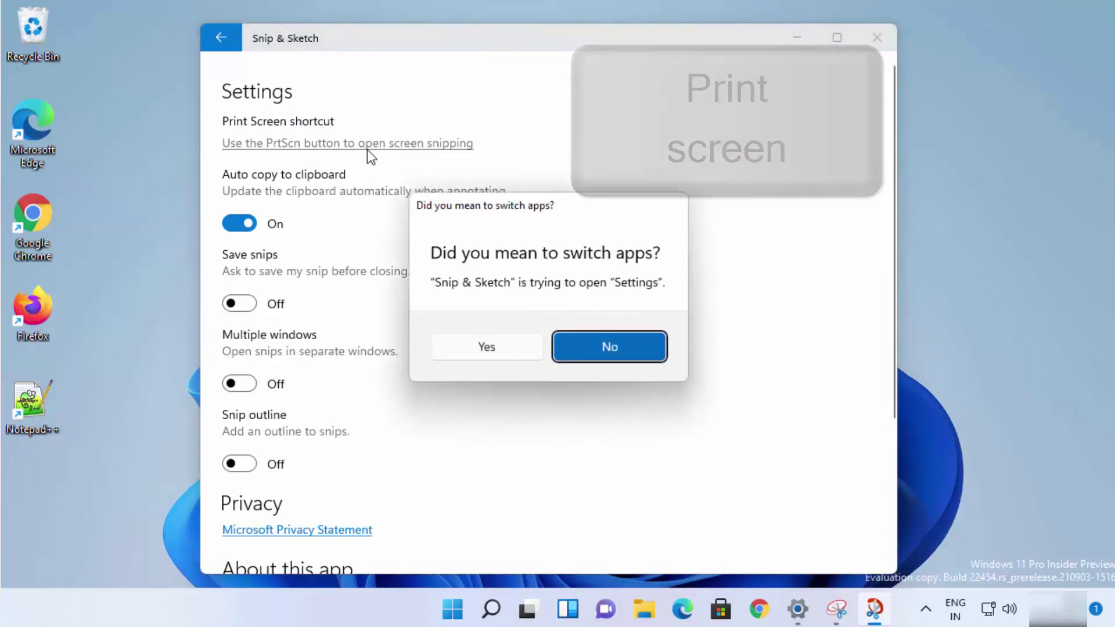
click(481, 350)
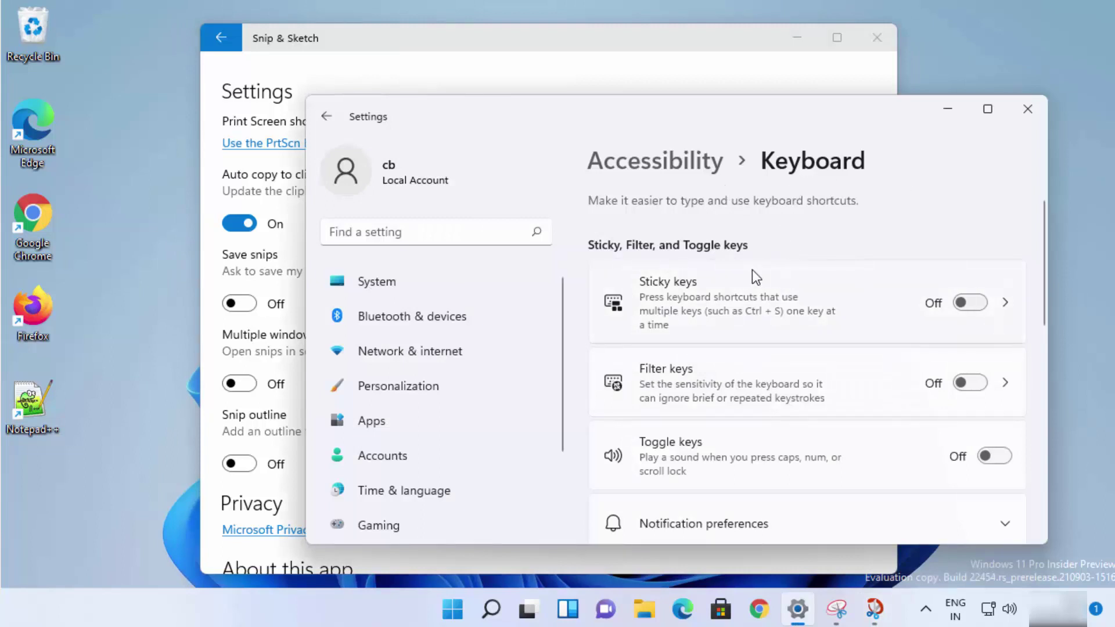
scroll(752, 269, down, 5)
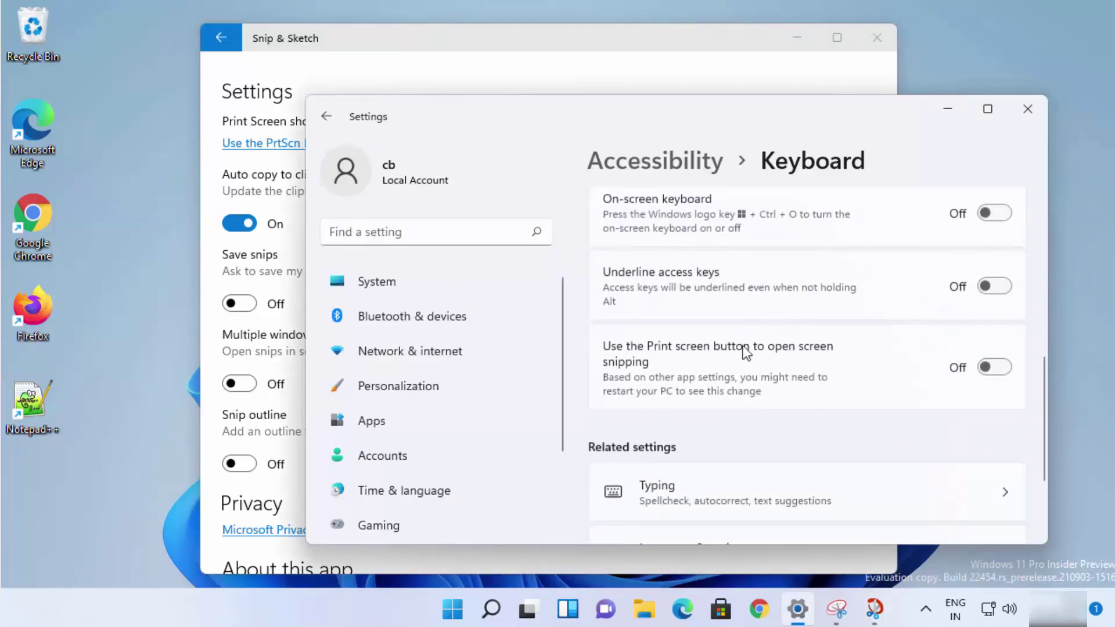
scroll(744, 353, down, 3)
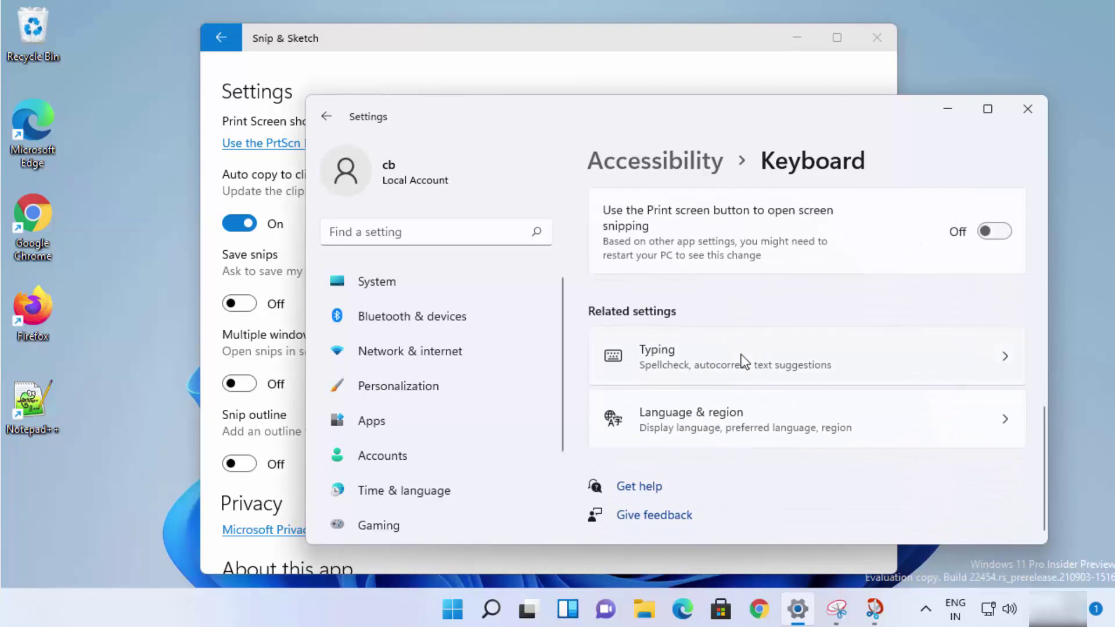
scroll(741, 355, up, 2)
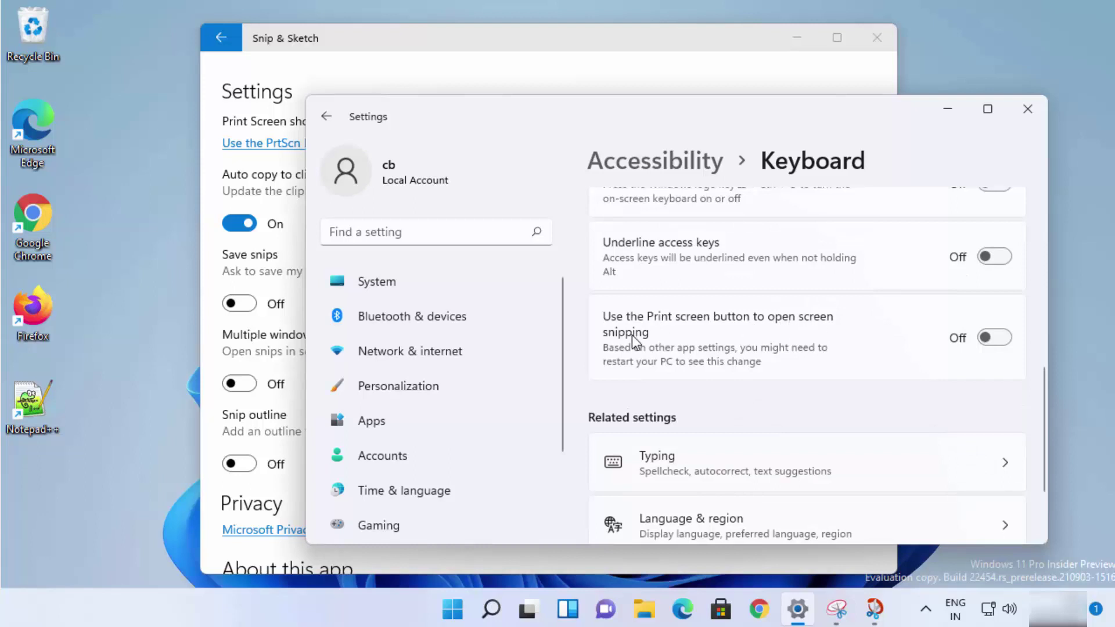
click(1001, 339)
Capture a rectangular snip around the Windows Settings window, and a fullscreen snip of the whole desktop.
key(Print)
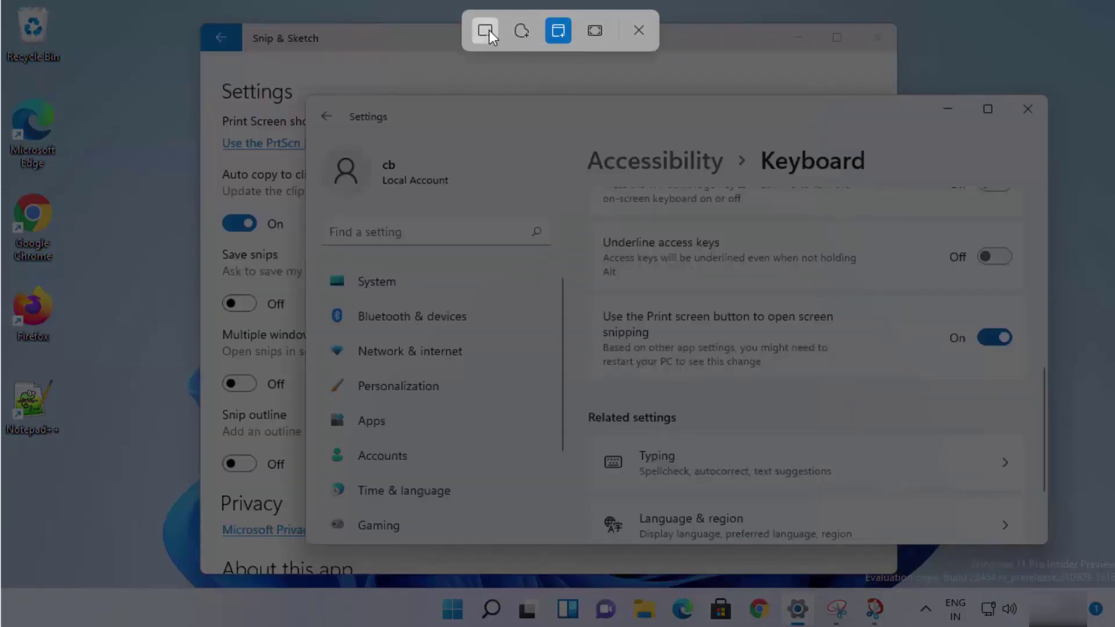
click(488, 32)
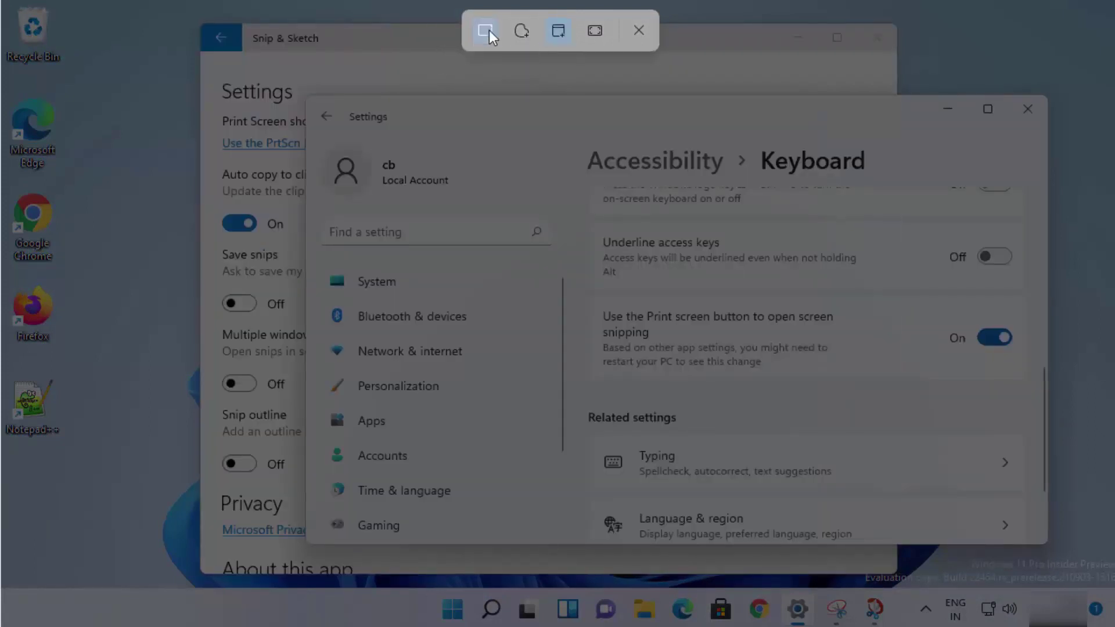
drag(311, 100, 1070, 562)
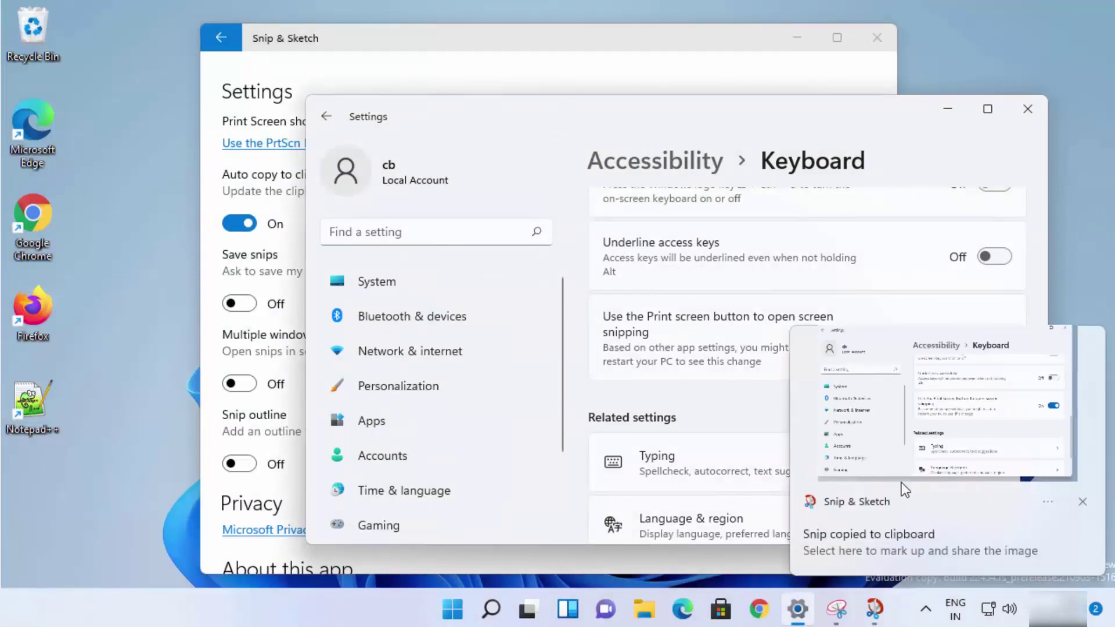
key(Print)
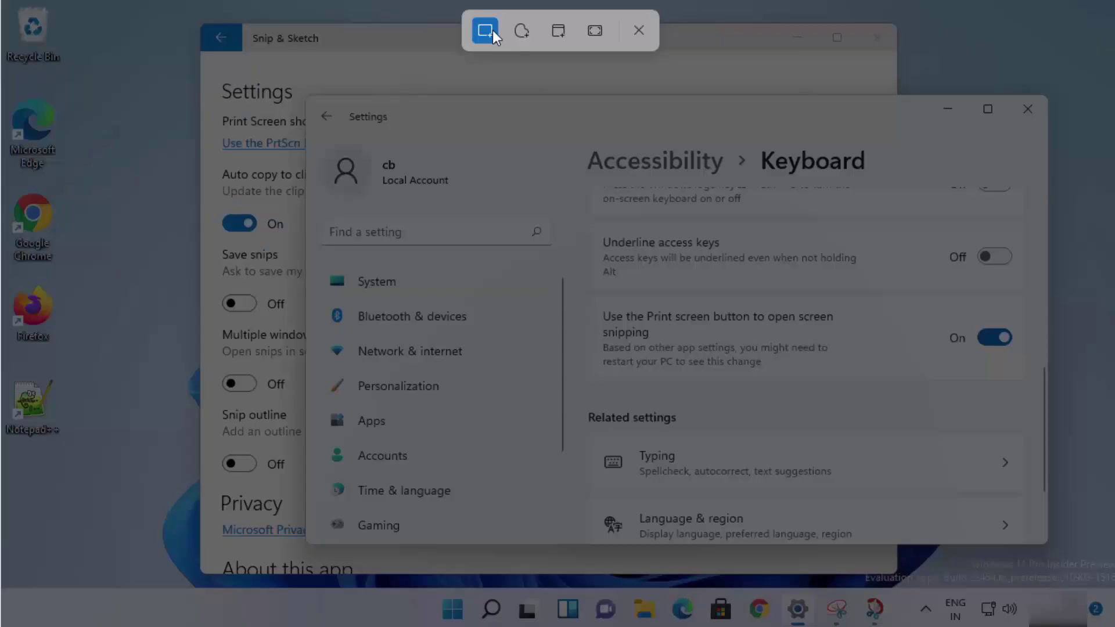
click(592, 33)
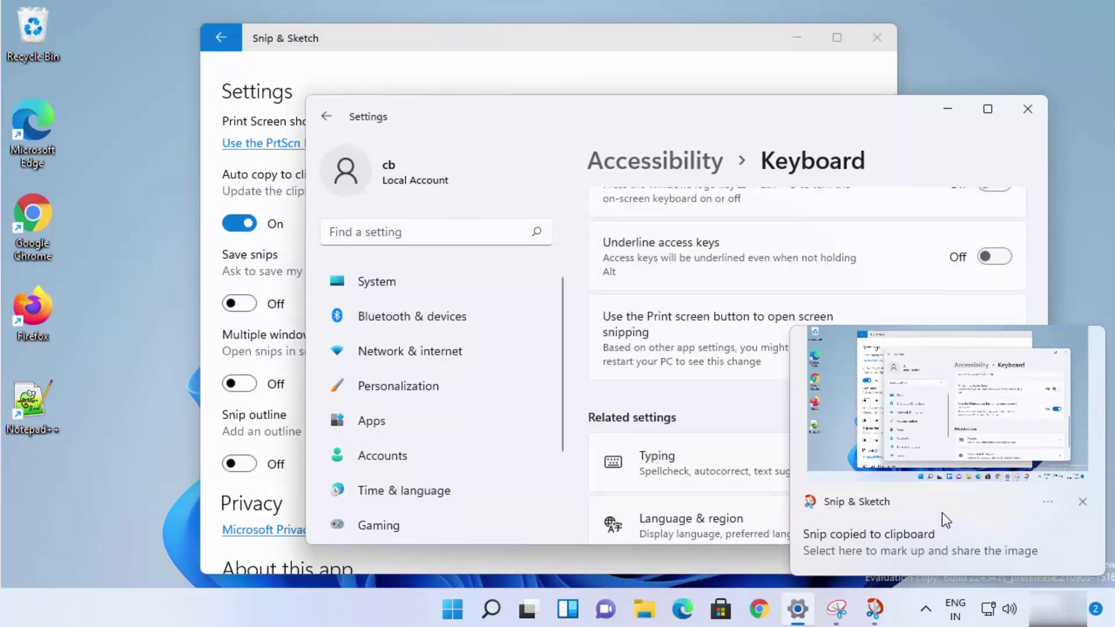
Capture a freeform snip around the Windows Settings window and close that window.
key(Print)
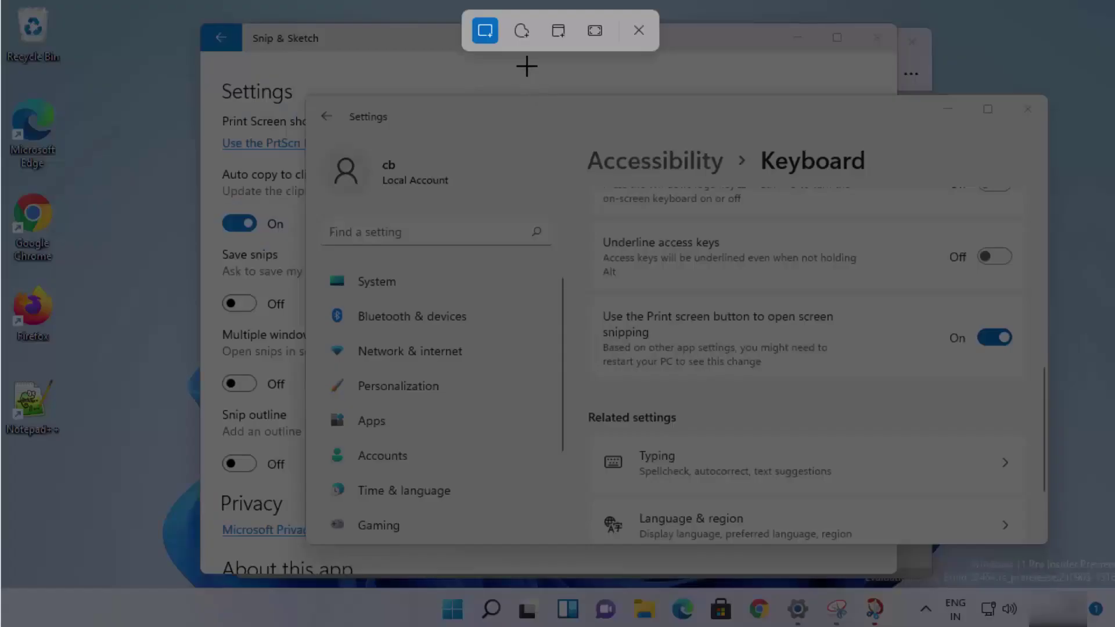
click(521, 31)
mouse_move(296, 92)
mouse_down()
mouse_move(1048, 238)
mouse_move(1026, 149)
mouse_move(919, 90)
mouse_move(795, 74)
mouse_move(562, 72)
mouse_move(249, 93)
mouse_up()
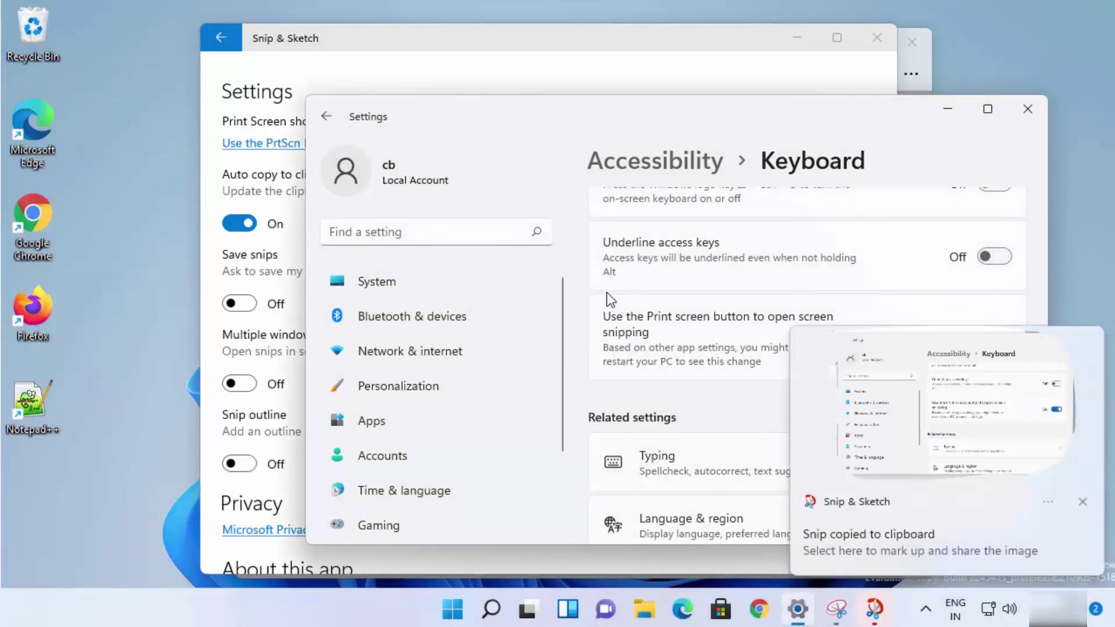
click(1027, 110)
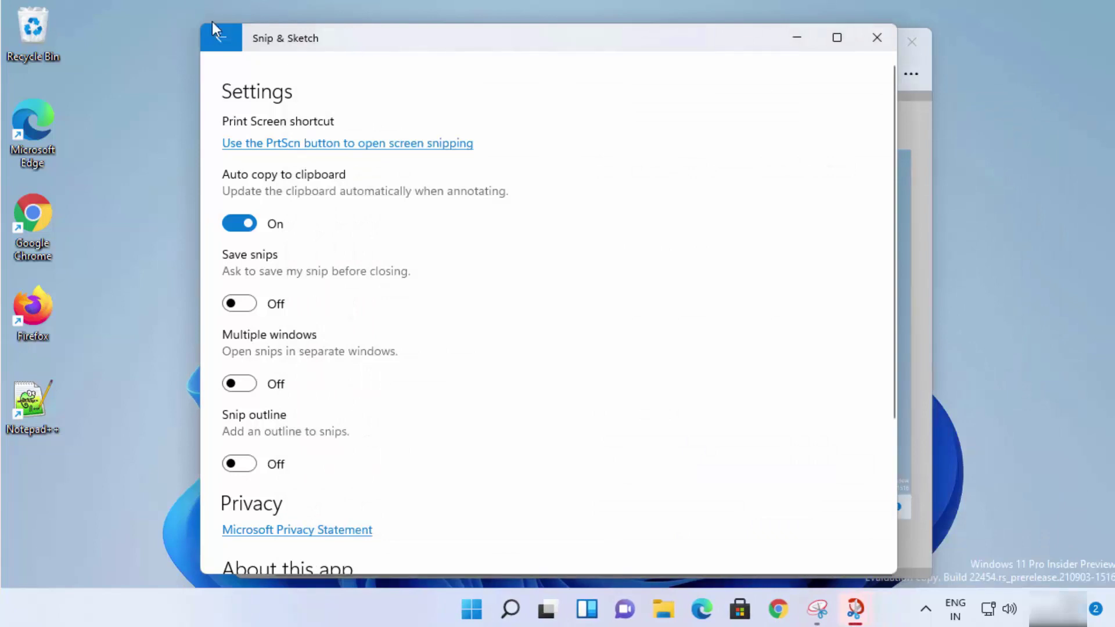